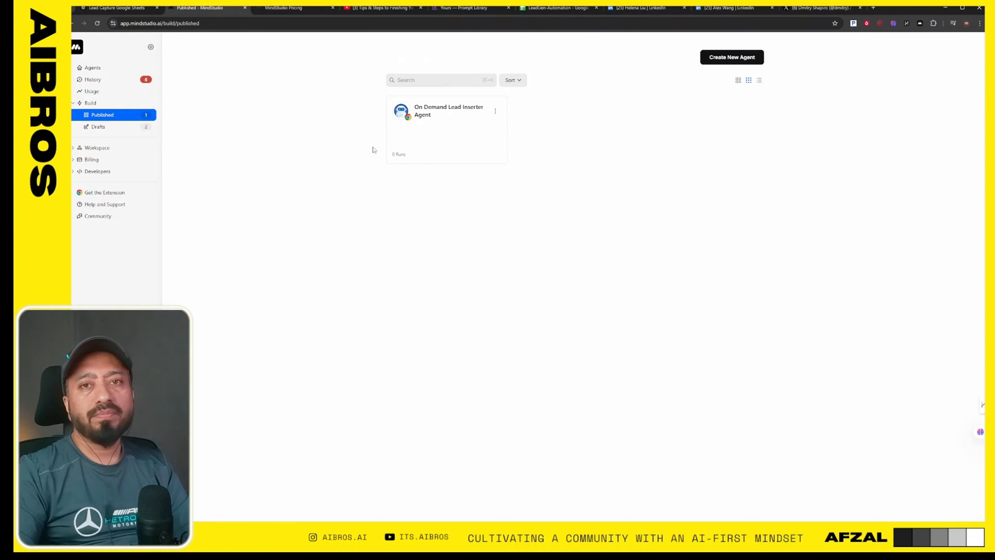
- Show the MindStudio extension's agent list beside the LinkedIn profile and open the published On Demand Lead Inserter Agent in the editor
left_click(641, 11)
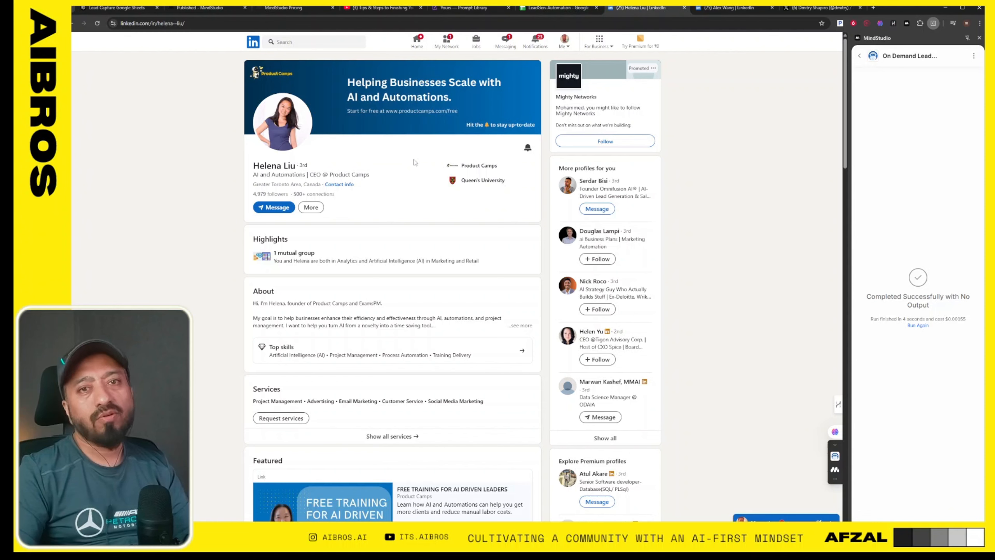
left_click(859, 56)
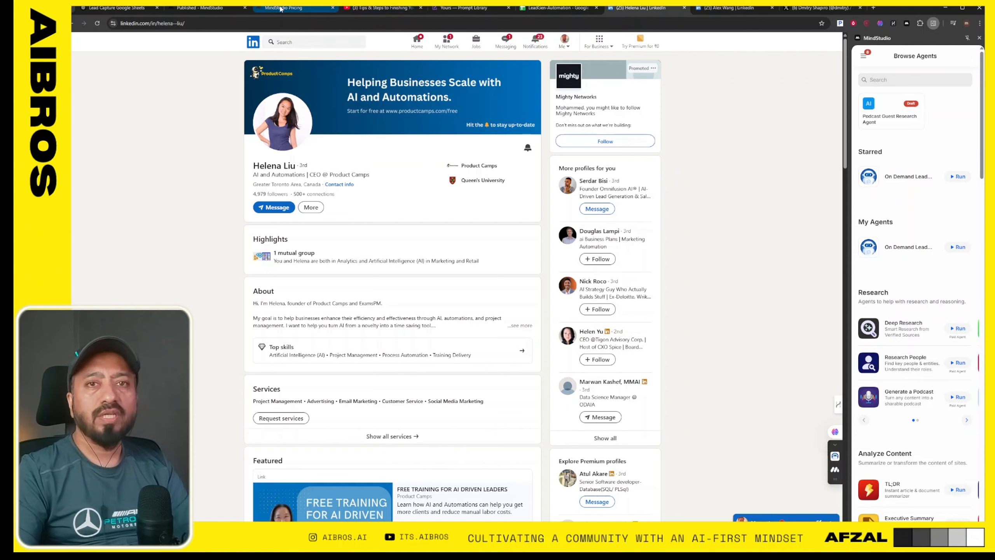
left_click(200, 8)
left_click(442, 112)
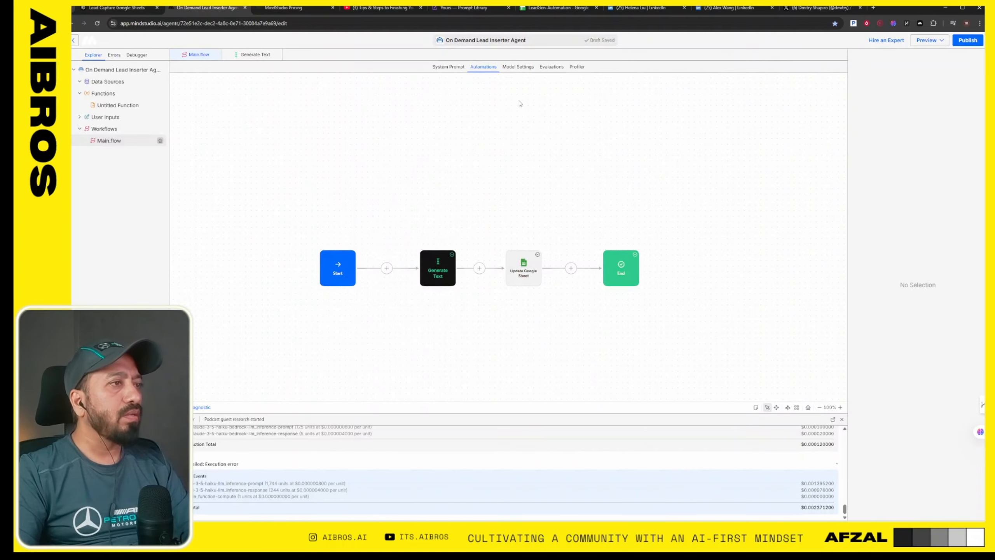
- Examine the Start block's launch variables and triggers and the workflow's system prompt
left_click(341, 275)
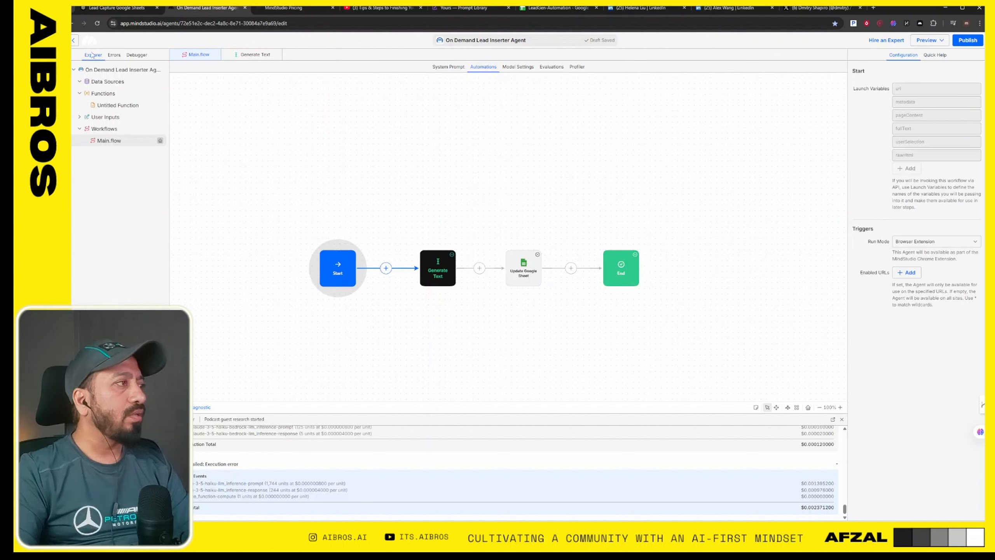
left_click(449, 67)
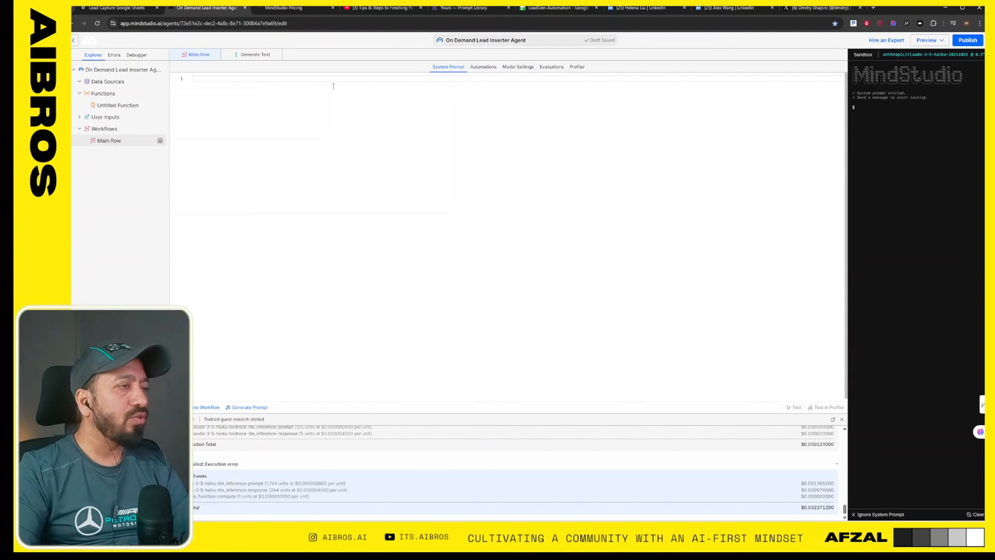
left_click(483, 67)
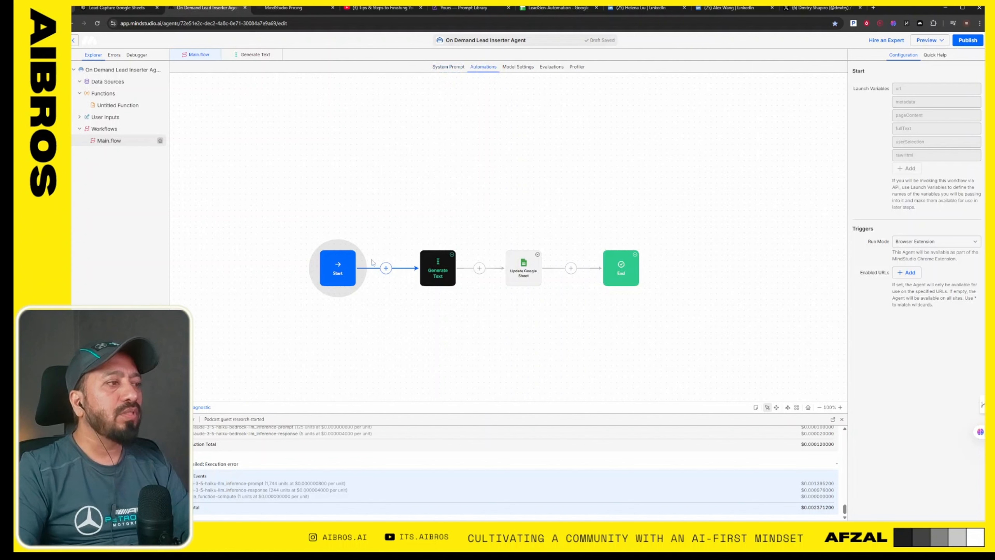
left_click(349, 160)
left_click(339, 266)
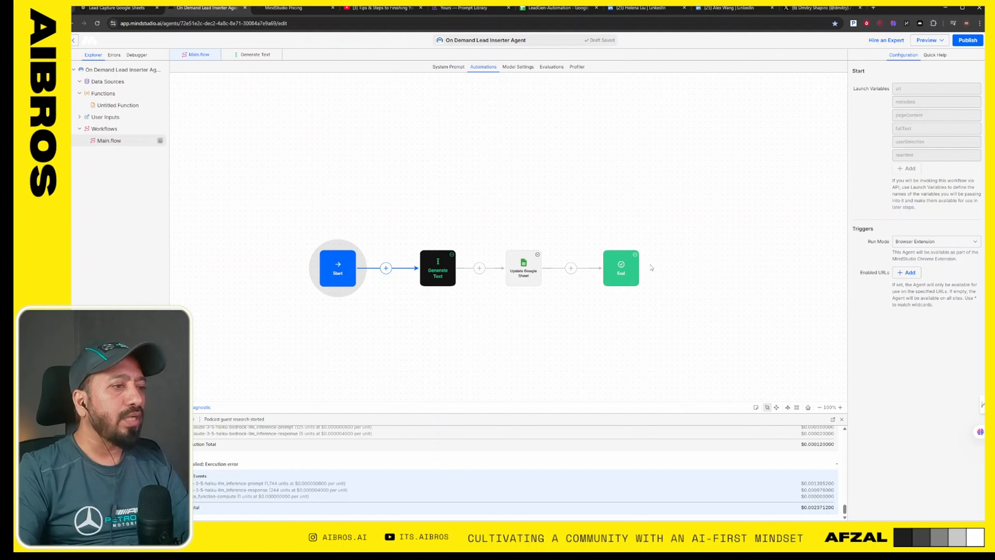
- Look through the full catalogue of blocks available for insertion after the Start block, and close it without adding any
left_click(386, 268)
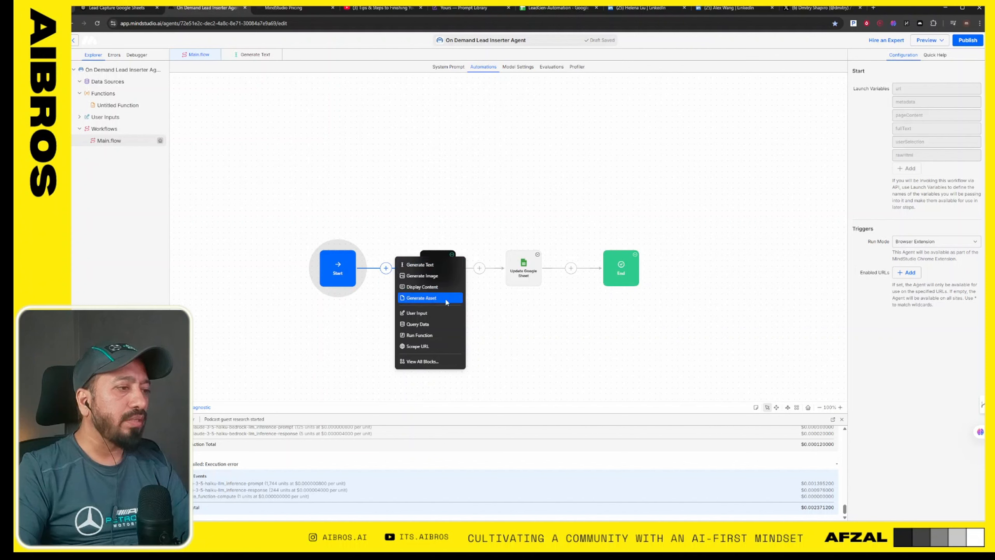
left_click(422, 361)
scroll(561, 211, "down", 8)
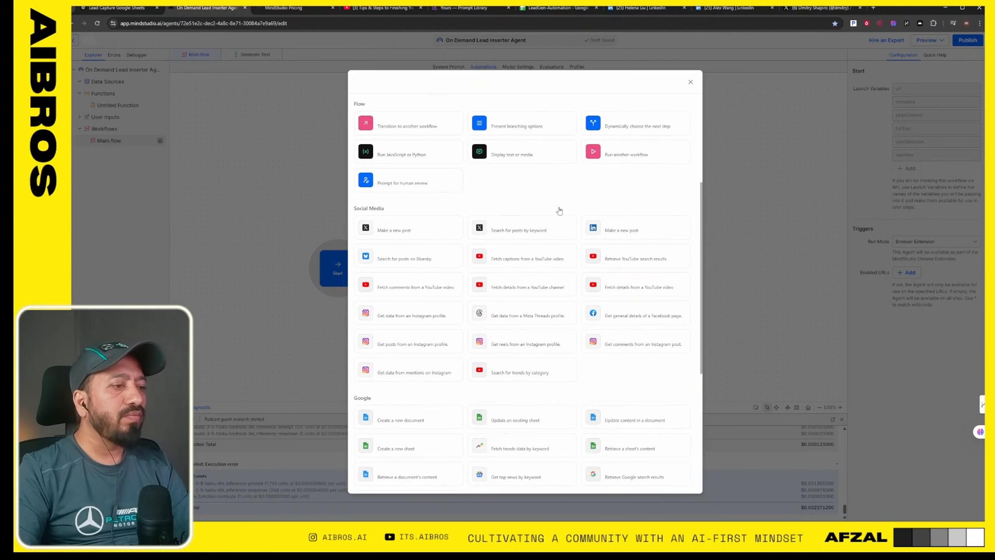
scroll(558, 211, "down", 1)
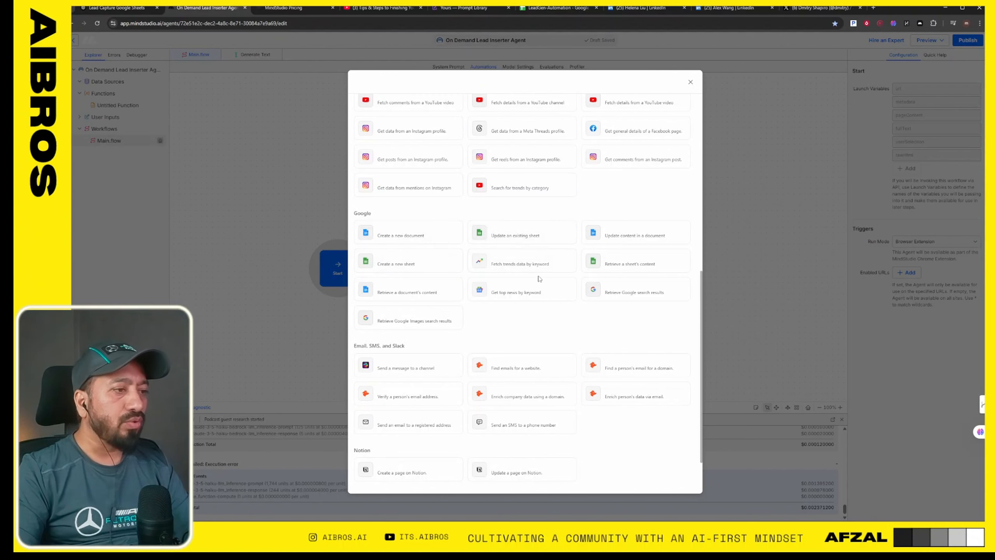
scroll(539, 278, "down", 2)
scroll(552, 287, "up", 5)
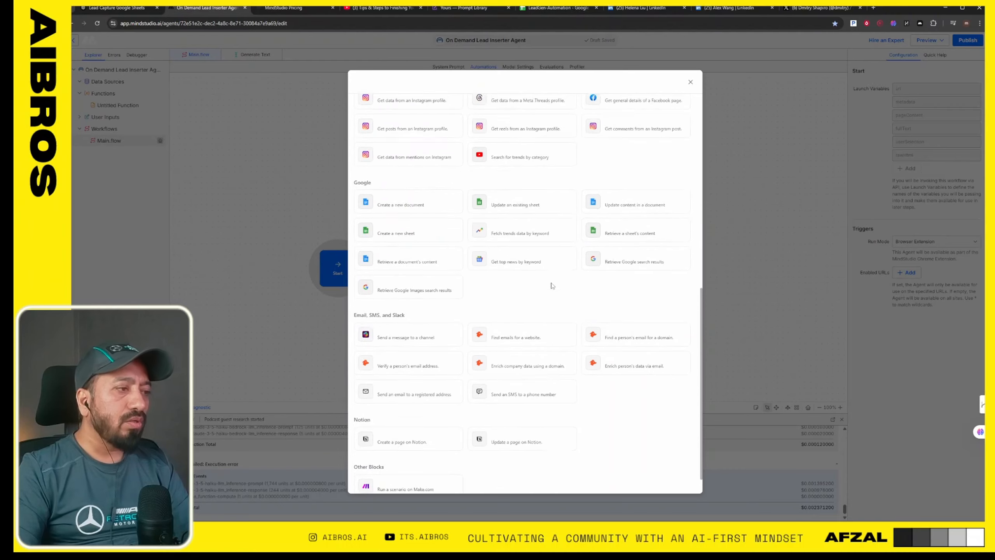
scroll(551, 286, "up", 5)
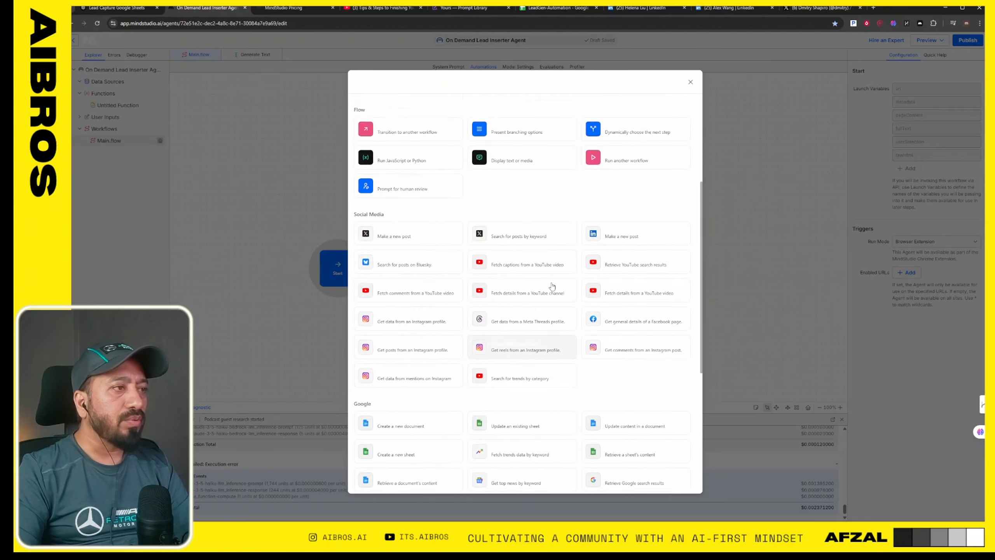
scroll(551, 287, "up", 2)
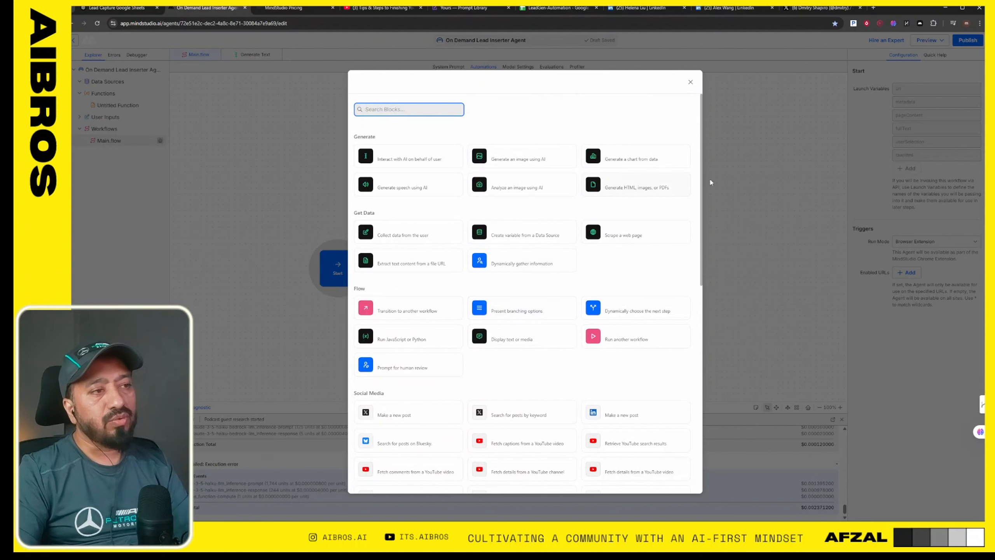
left_click(767, 166)
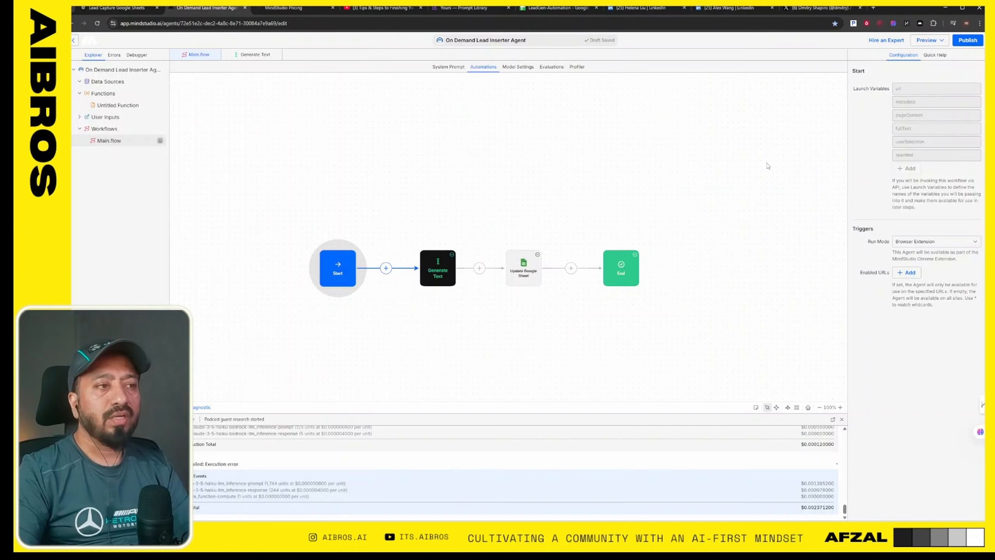
- Check the Generate Text and Update Google Sheet blocks, and select Browser Extension as the Start block's run mode
left_click(438, 266)
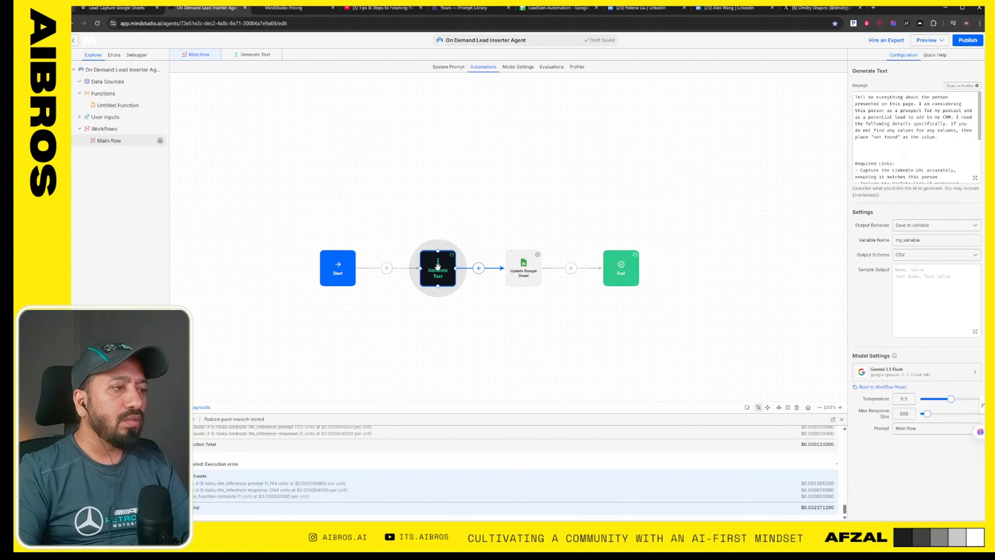
left_click(525, 270)
left_click(338, 278)
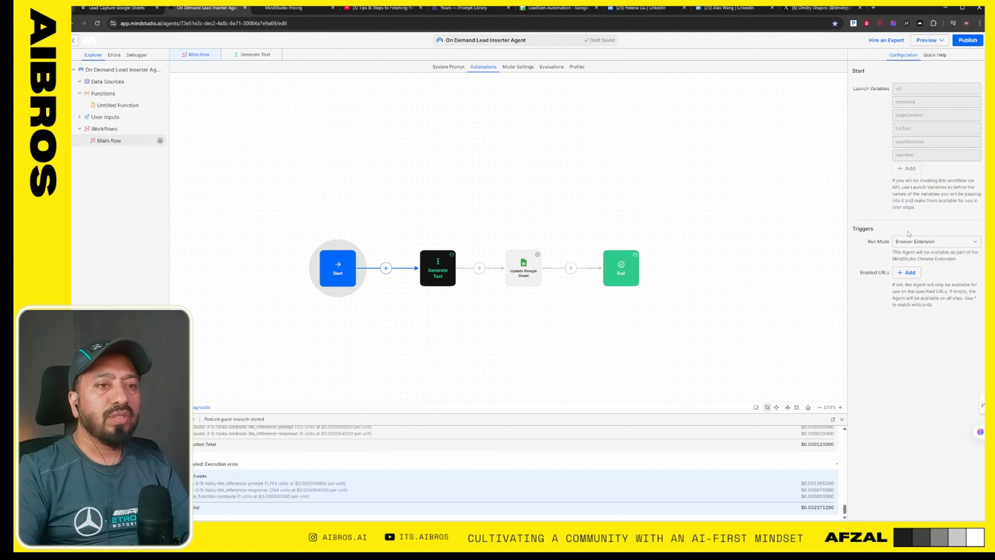
left_click(914, 242)
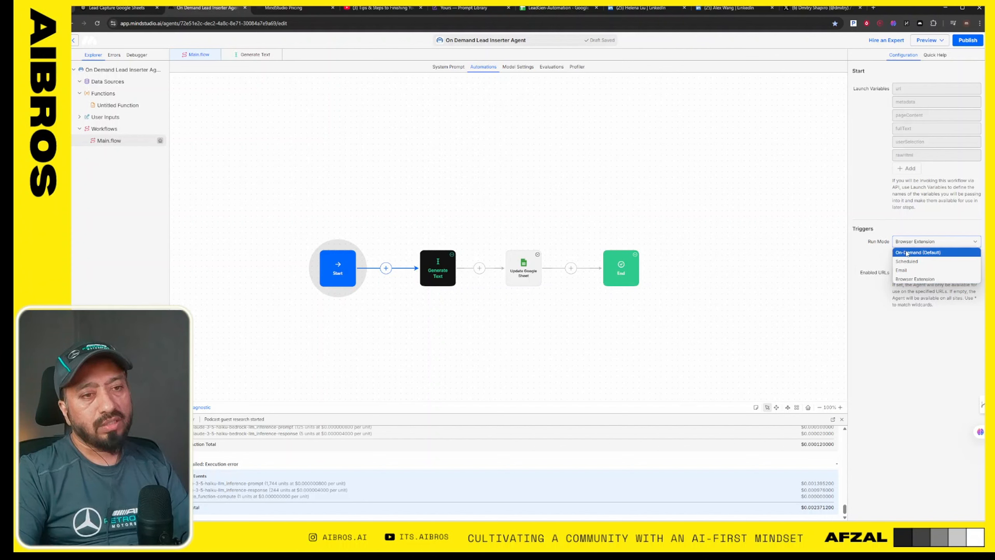
left_click(916, 280)
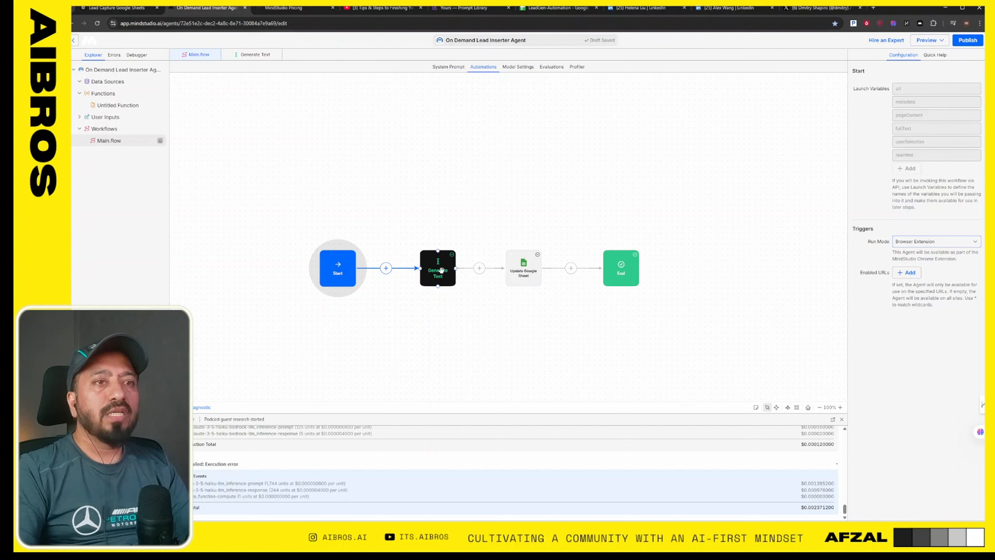
- Read the opening instructions and required links in the Generate Text block's prompt
left_click(441, 271)
double_click(907, 111)
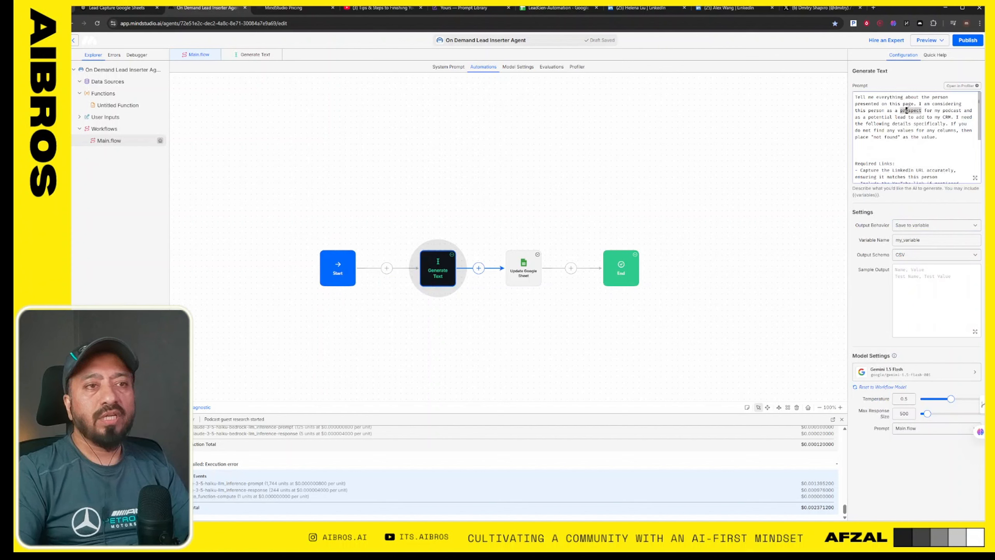
double_click(891, 117)
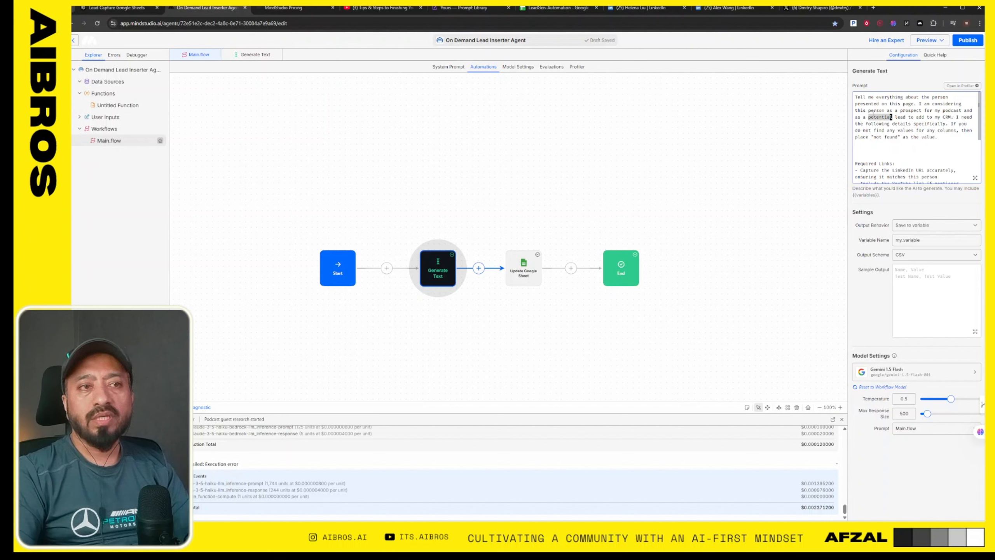
double_click(921, 117)
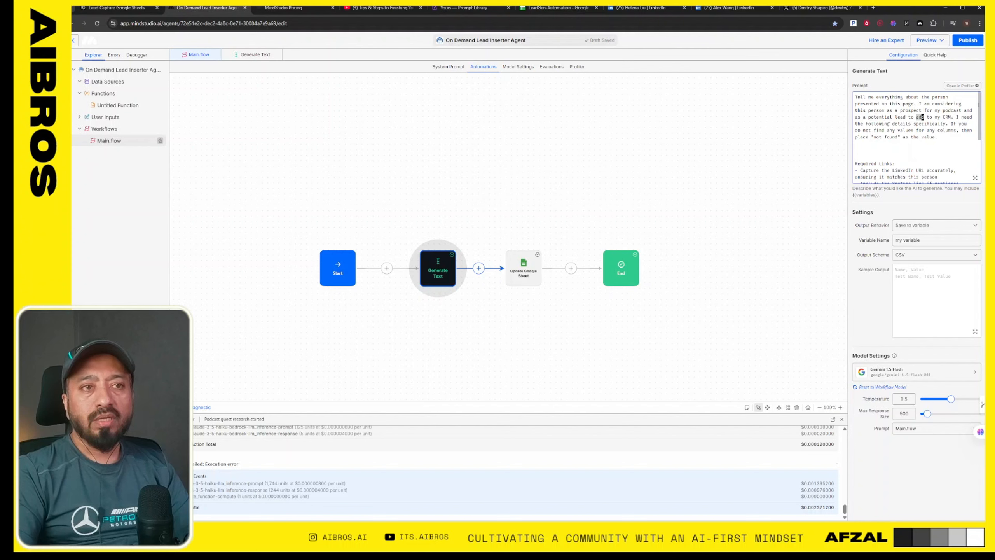
double_click(902, 124)
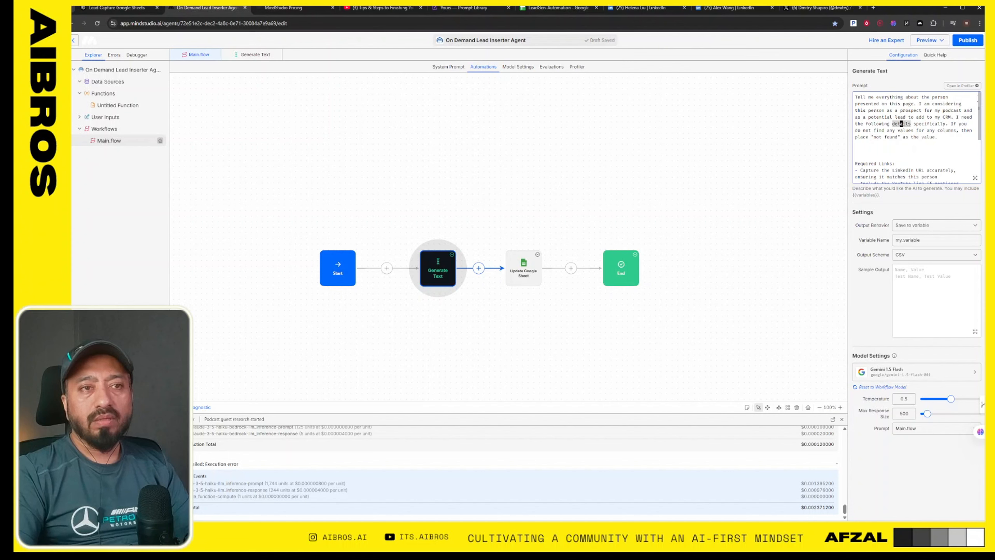
left_click_drag(980, 104, 981, 110)
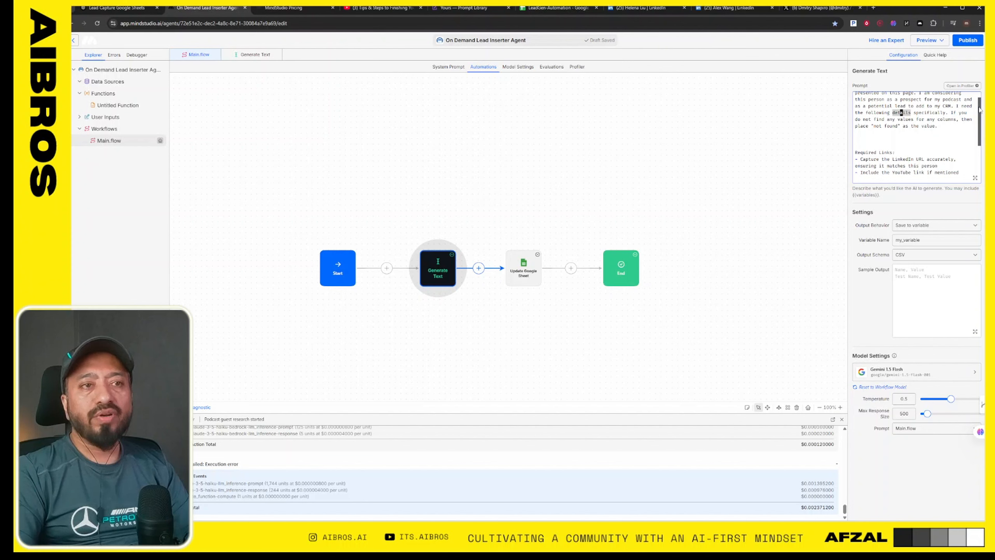
left_click_drag(981, 111, 981, 118)
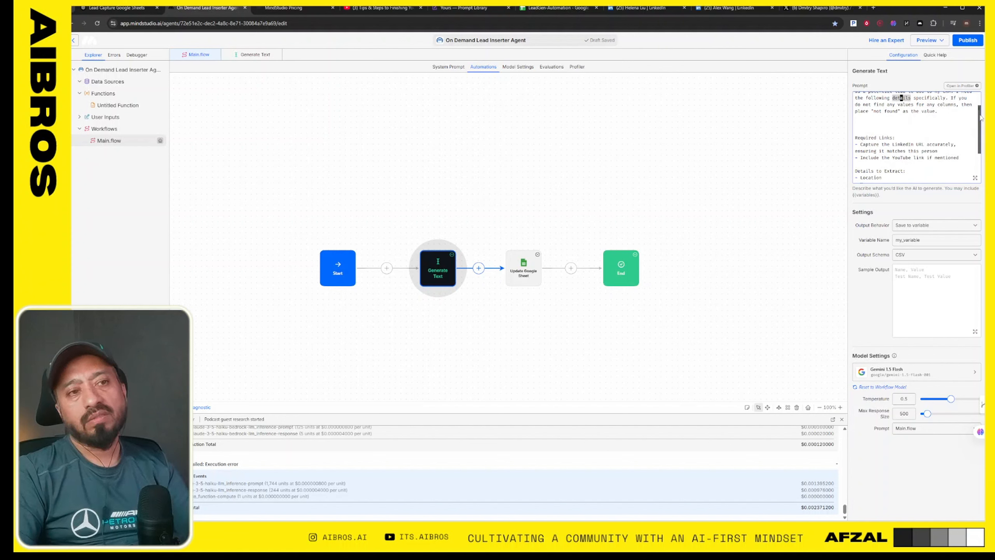
- Check the Update Google Sheet block's settings and read the Details to Extract list in the Generate Text prompt
left_click(510, 274)
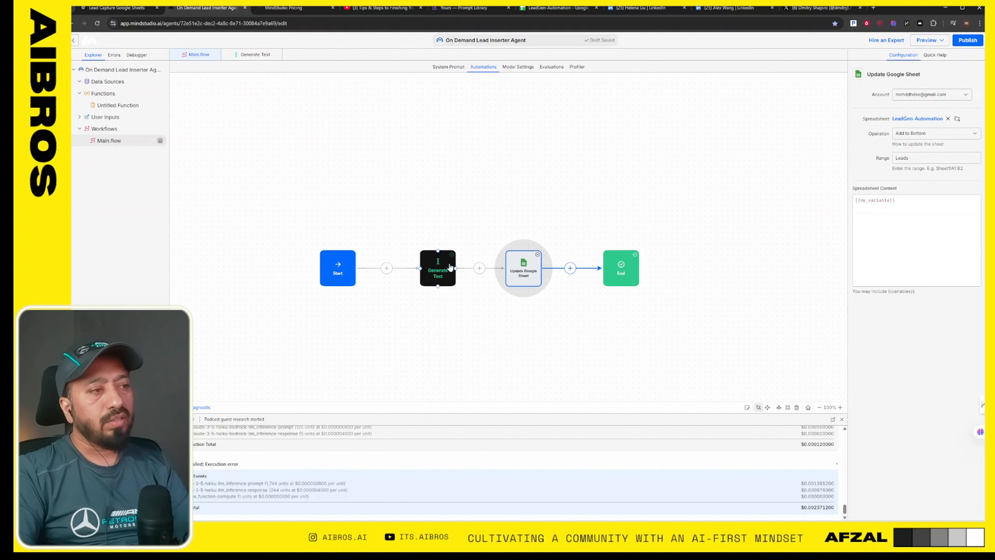
left_click(450, 267)
scroll(892, 133, "down", 3)
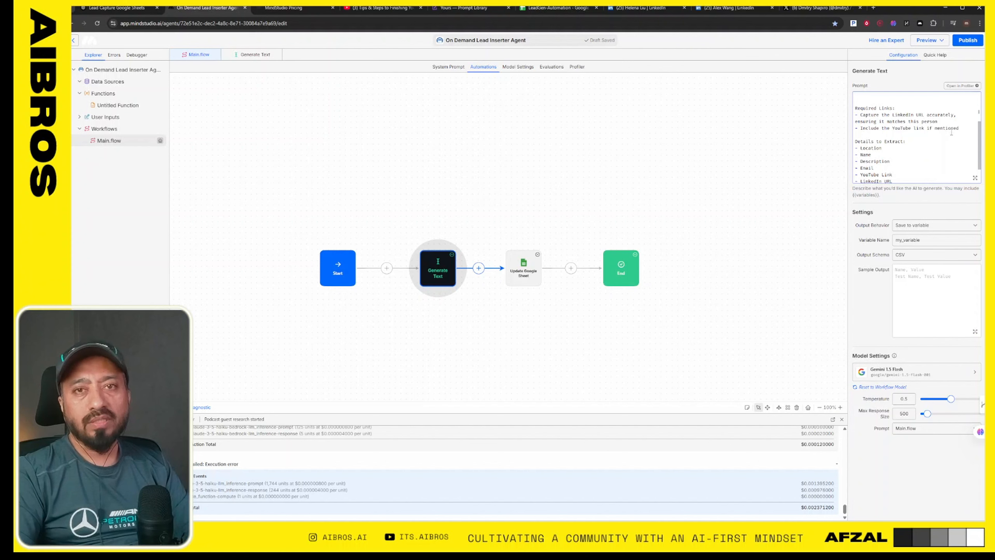
scroll(952, 132, "down", 1)
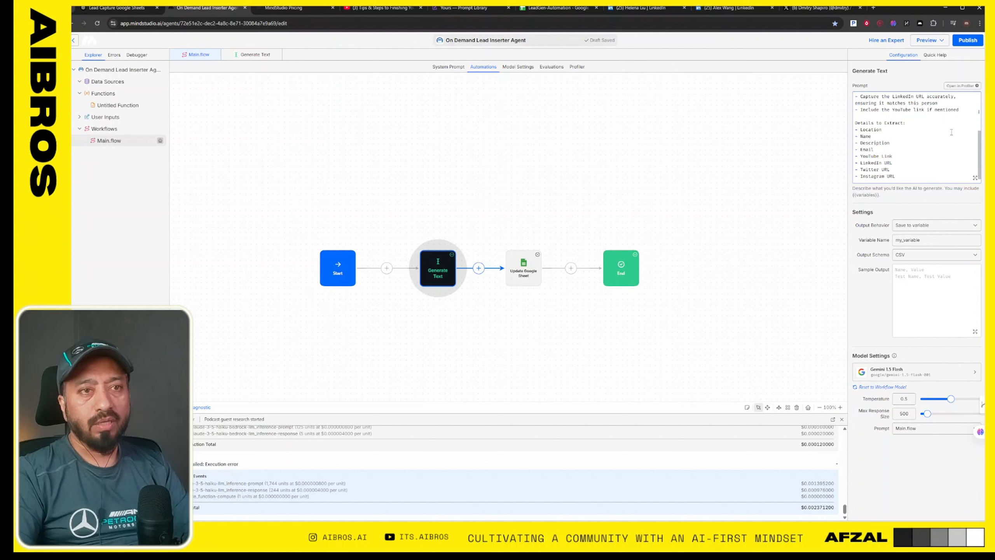
scroll(951, 133, "down", 1)
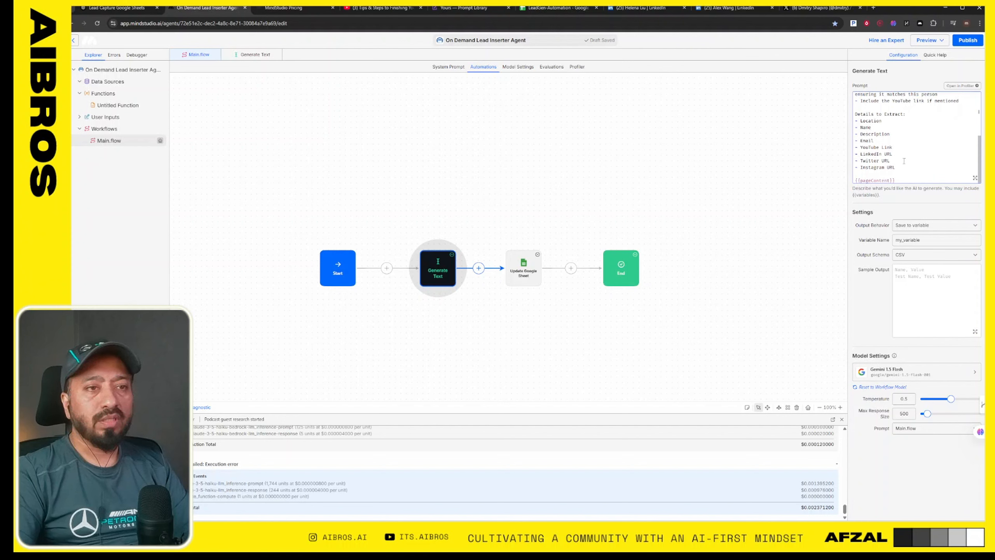
- Try starting a {{ variable reference above {{pageContent}} in the Generate Text prompt, look through the suggested variables and remove it
left_click_drag(905, 178, 850, 179)
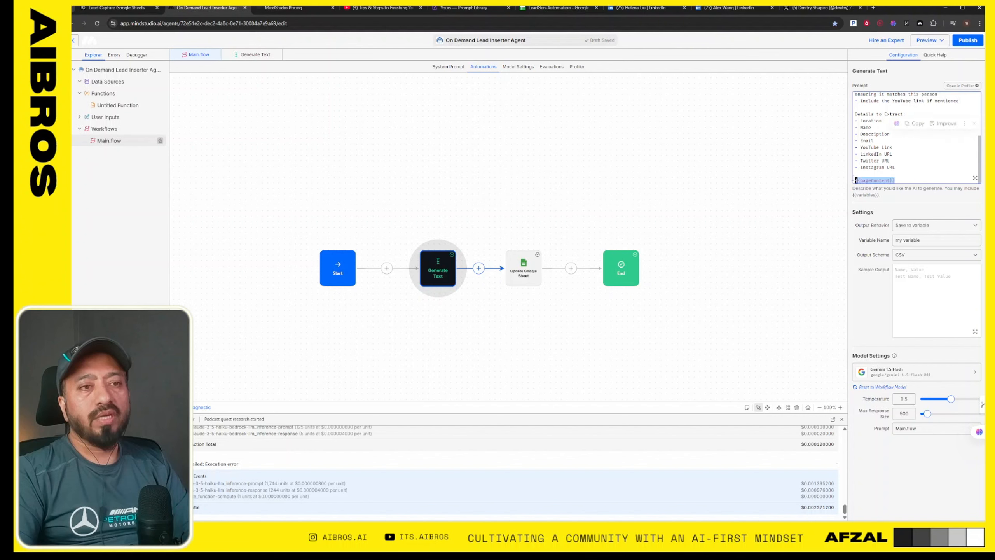
left_click(879, 174)
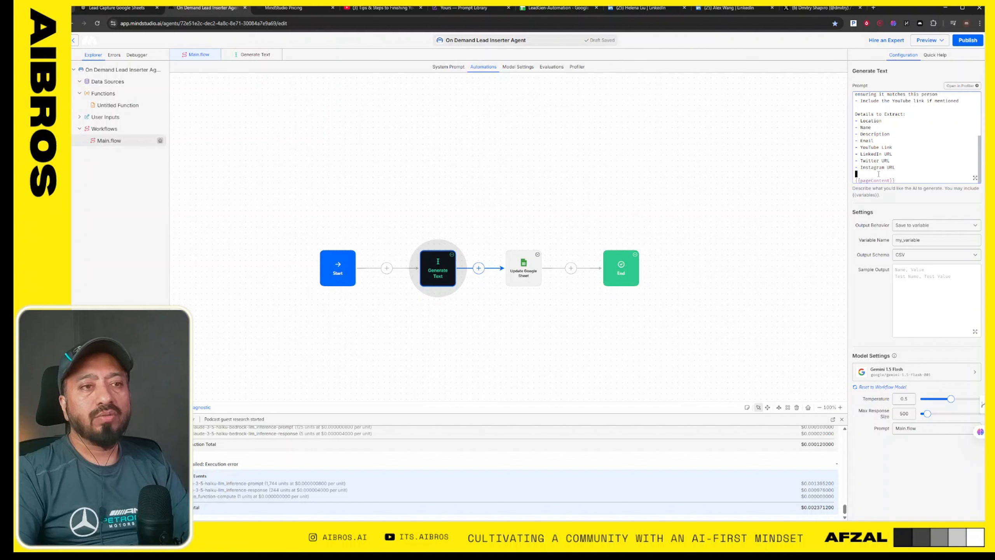
type("{{")
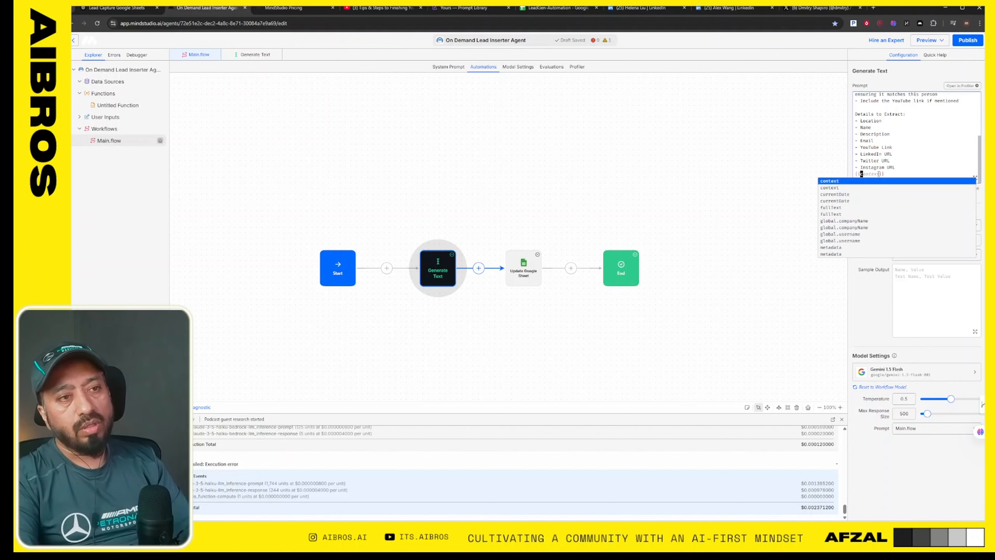
key("Down")
key("Down")
key("Down")
key("Down")
key("BackSpace")
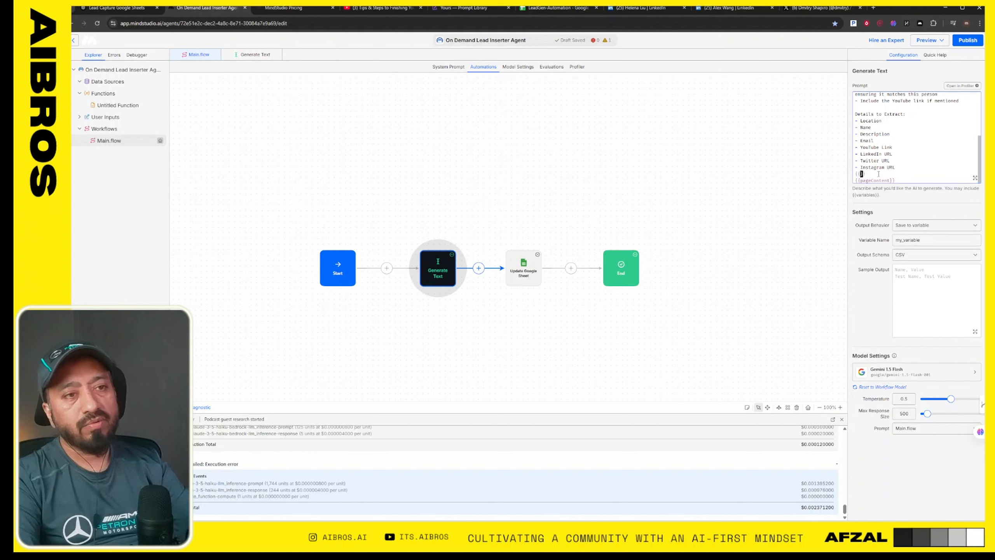
key("BackSpace")
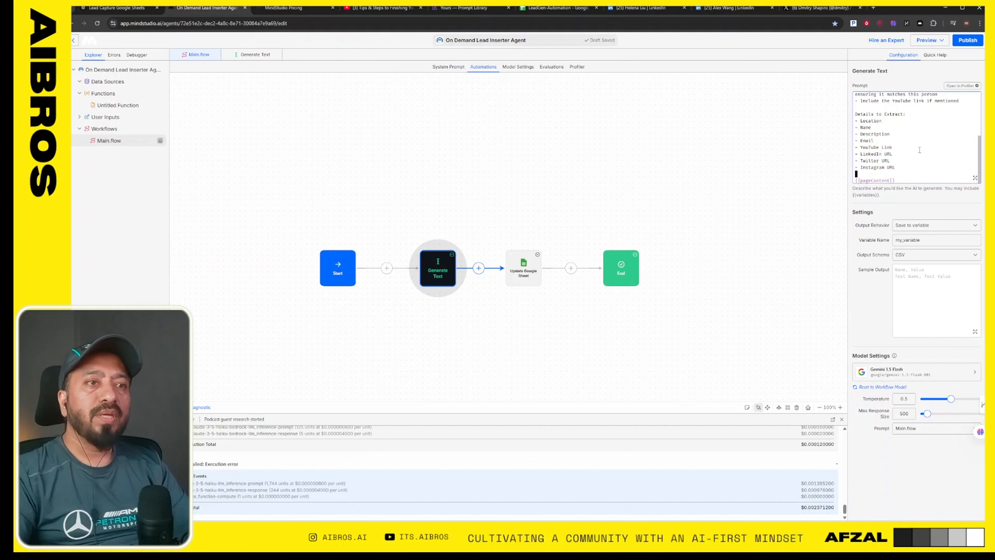
scroll(919, 150, "up", 3)
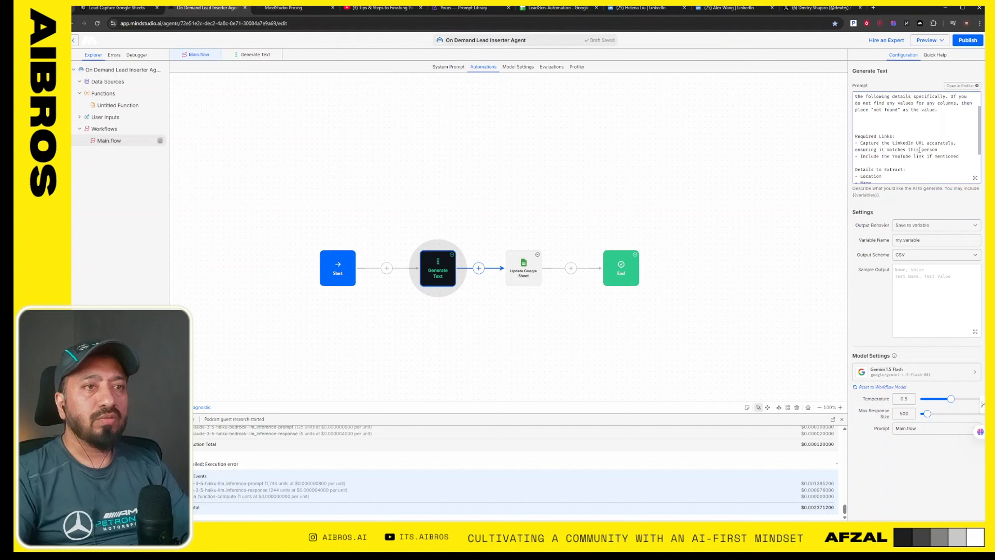
scroll(920, 150, "up", 2)
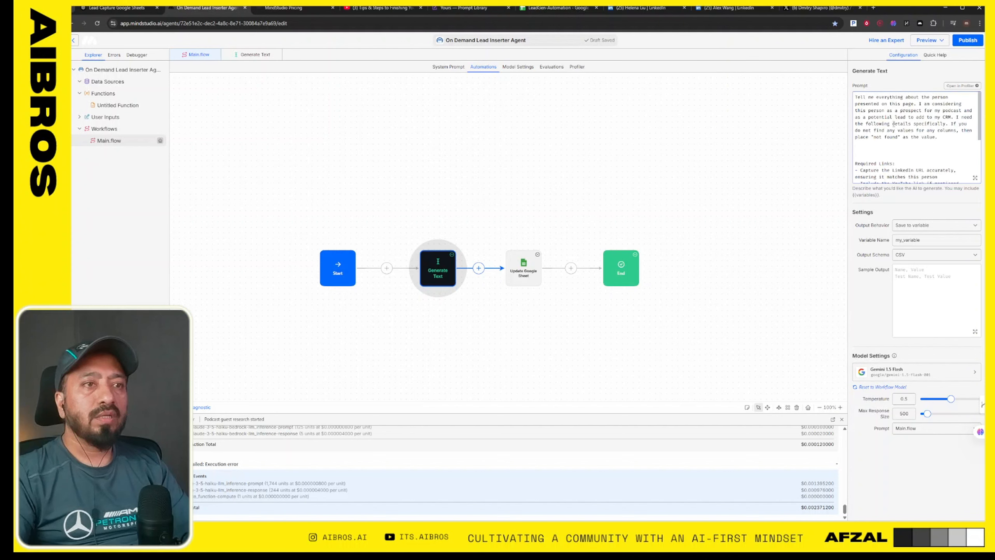
- Review the Details to Extract list in the Generate Text prompt and check the block's Output Behavior options
scroll(896, 108, "down", 5)
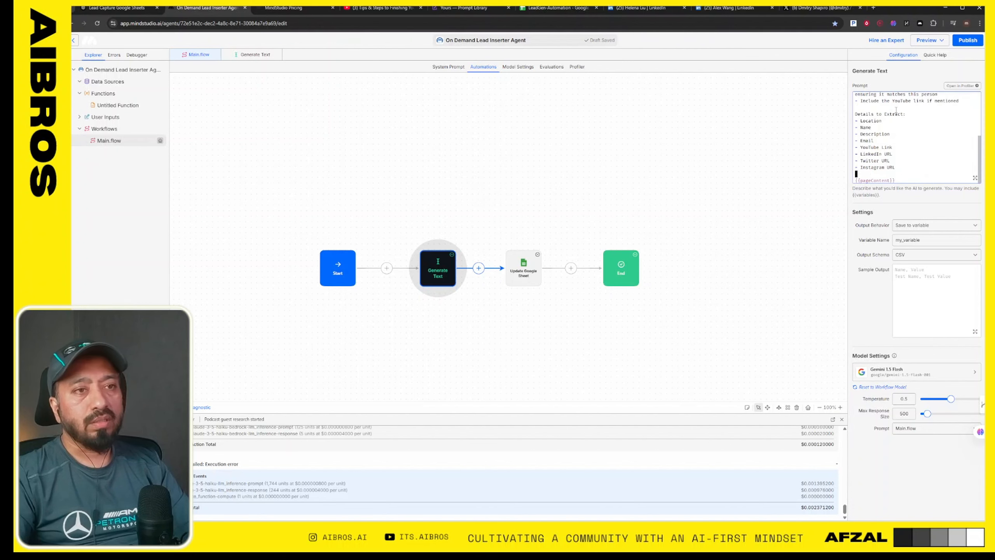
left_click_drag(900, 168, 856, 114)
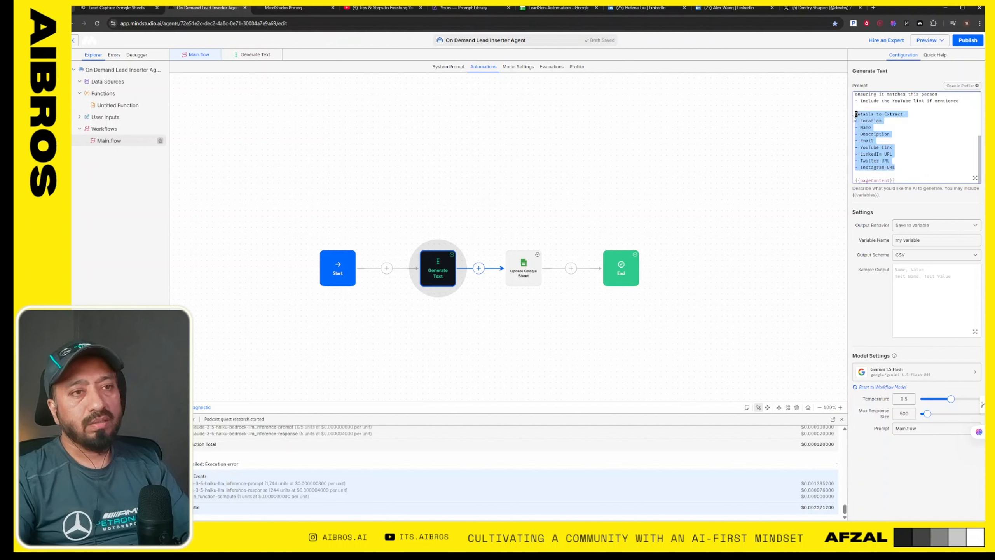
left_click(933, 116)
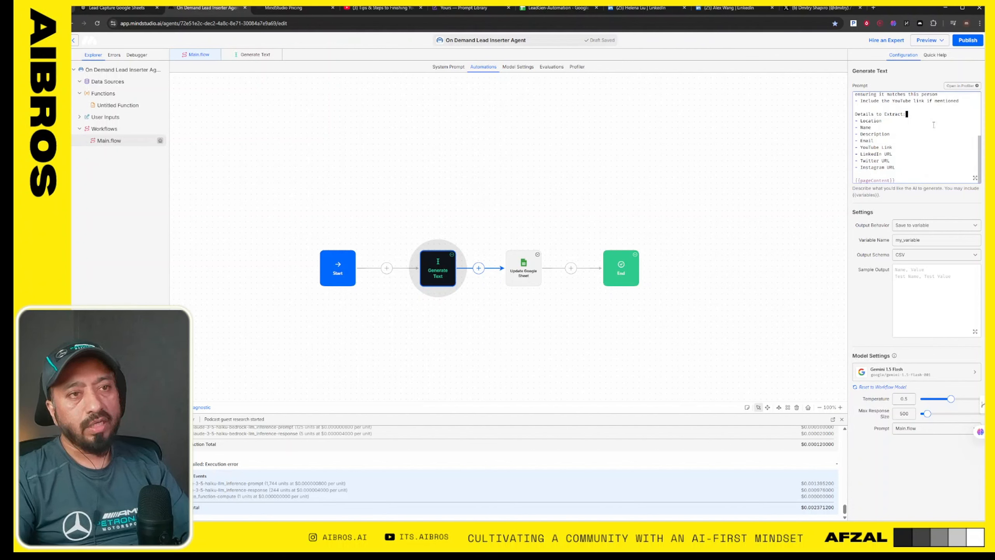
left_click(932, 229)
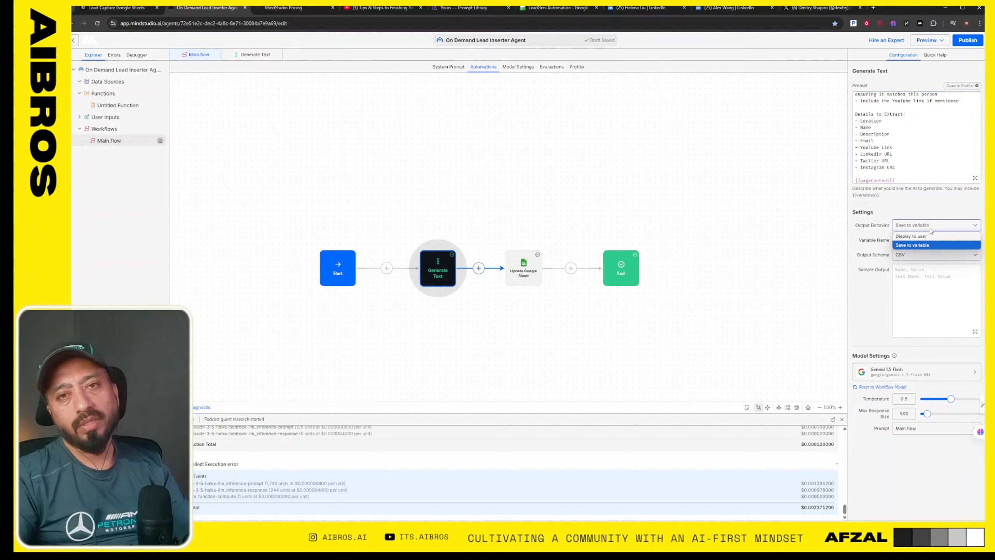
left_click(931, 230)
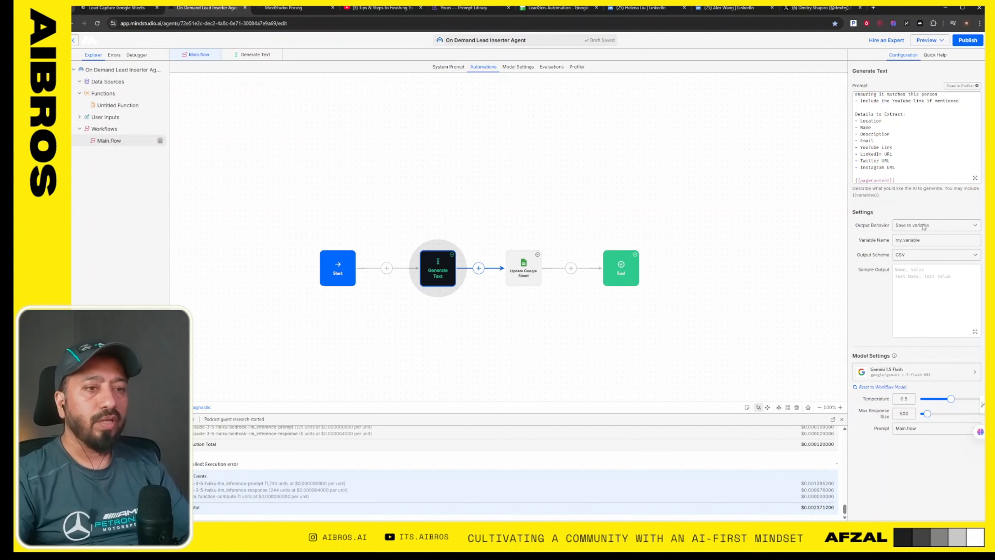
- Browse the AI models available for the Generate Text block by provider, from Amazon and Anthropic through Reka, without changing the model
left_click(908, 375)
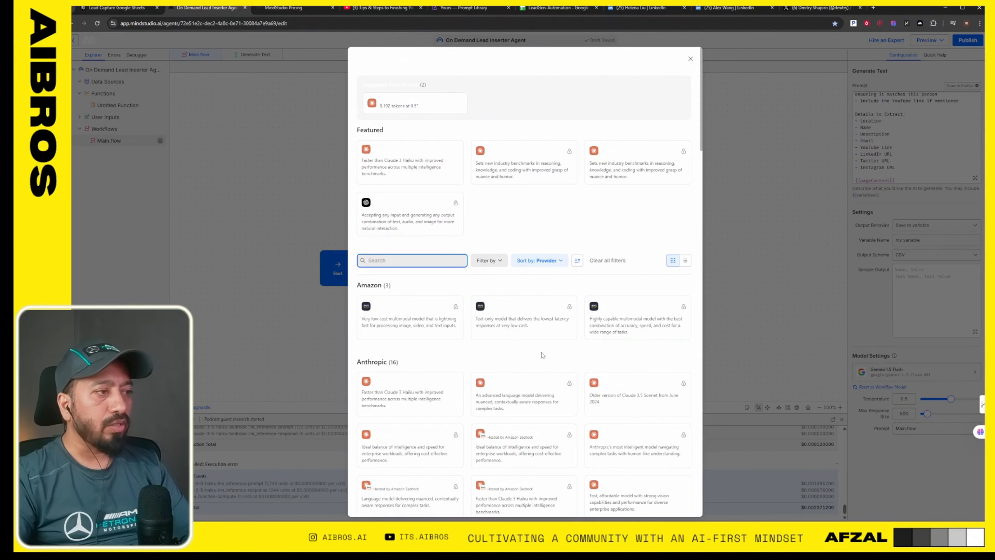
scroll(542, 355, "down", 9)
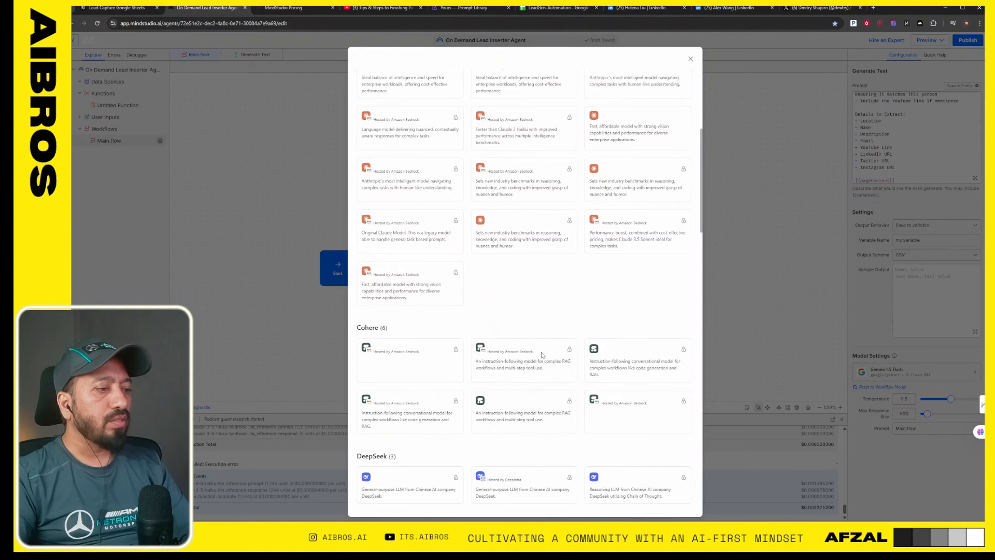
scroll(542, 355, "down", 7)
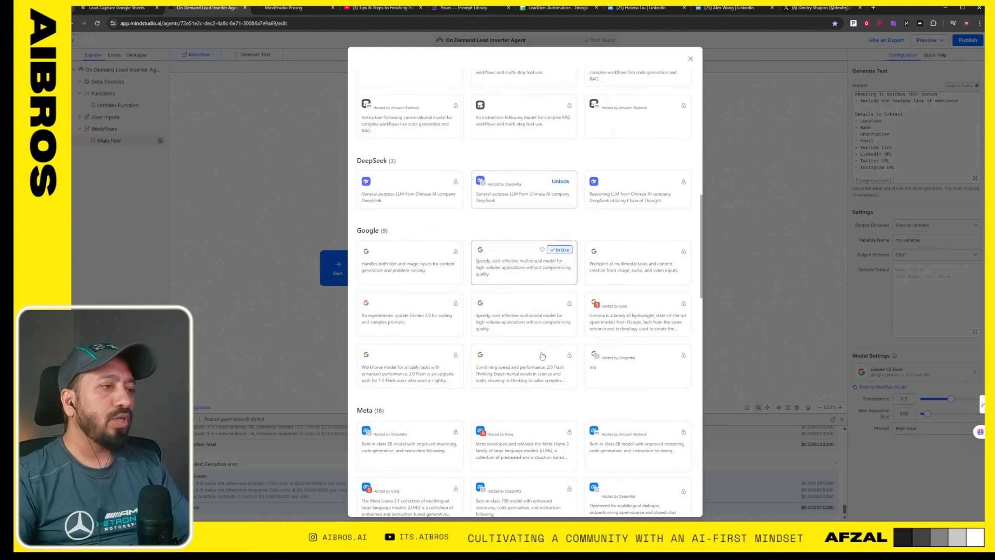
scroll(542, 356, "down", 5)
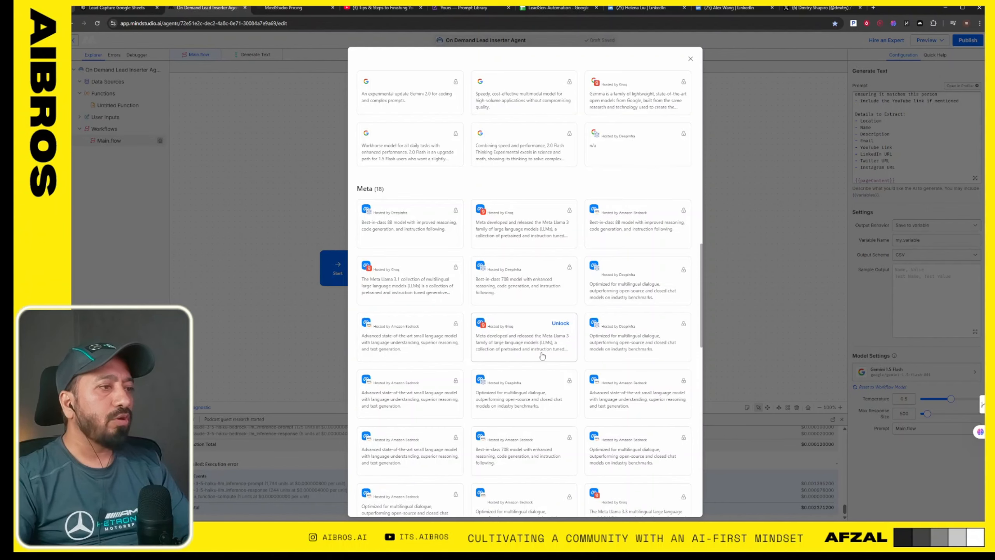
scroll(542, 355, "down", 8)
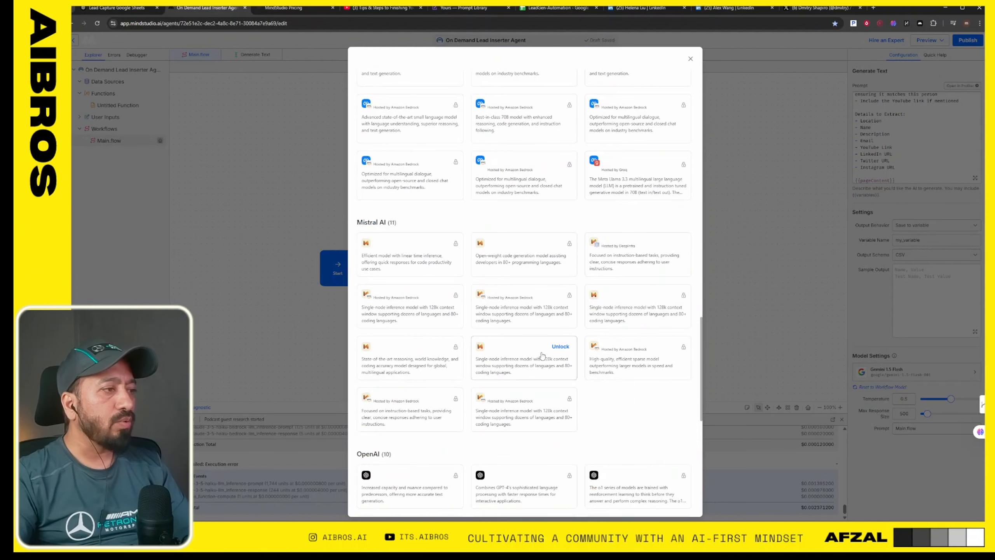
scroll(542, 355, "down", 8)
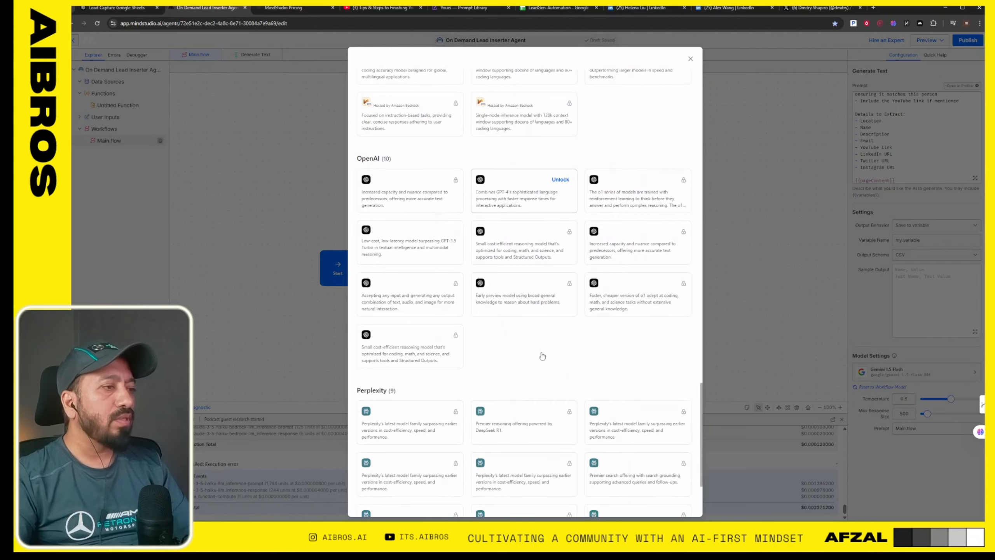
scroll(542, 356, "down", 3)
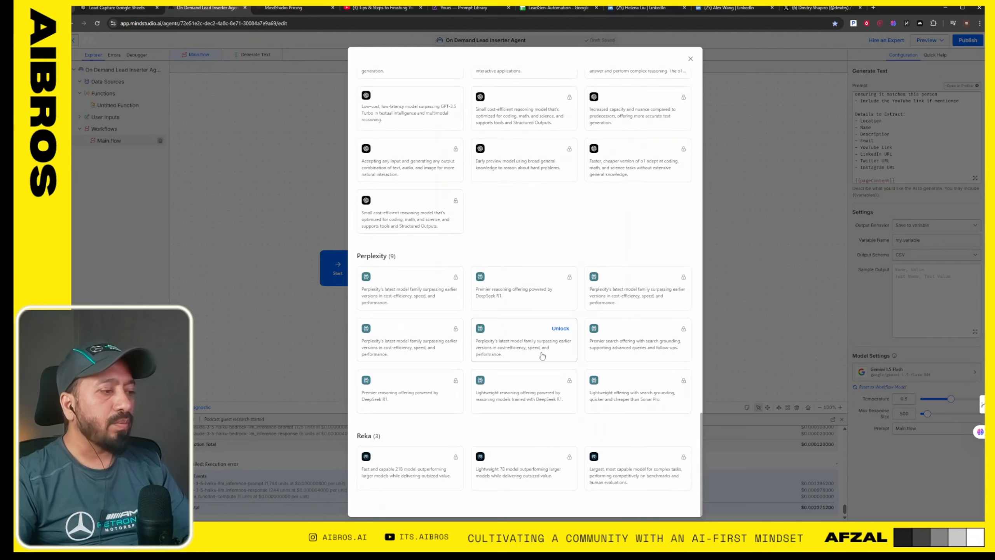
scroll(542, 355, "up", 18)
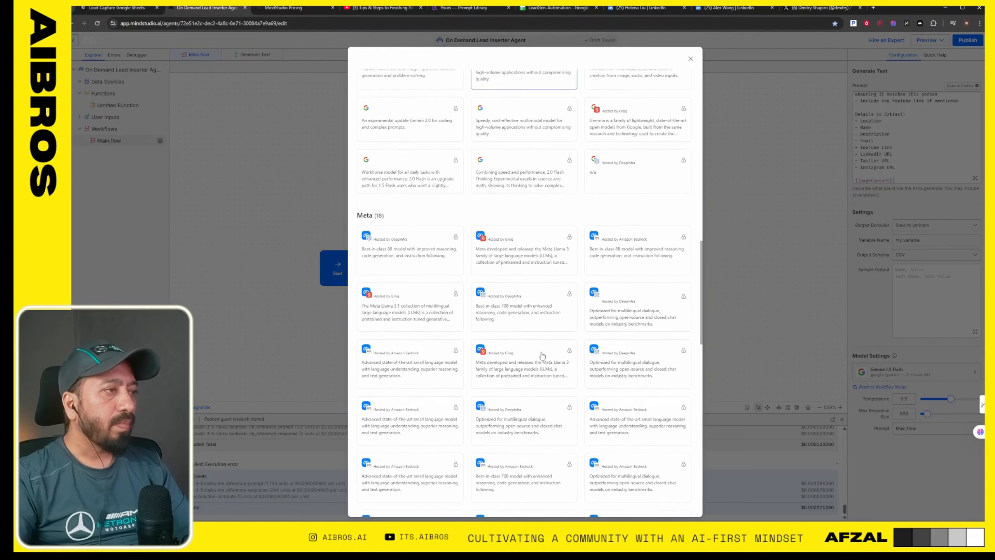
scroll(542, 356, "up", 5)
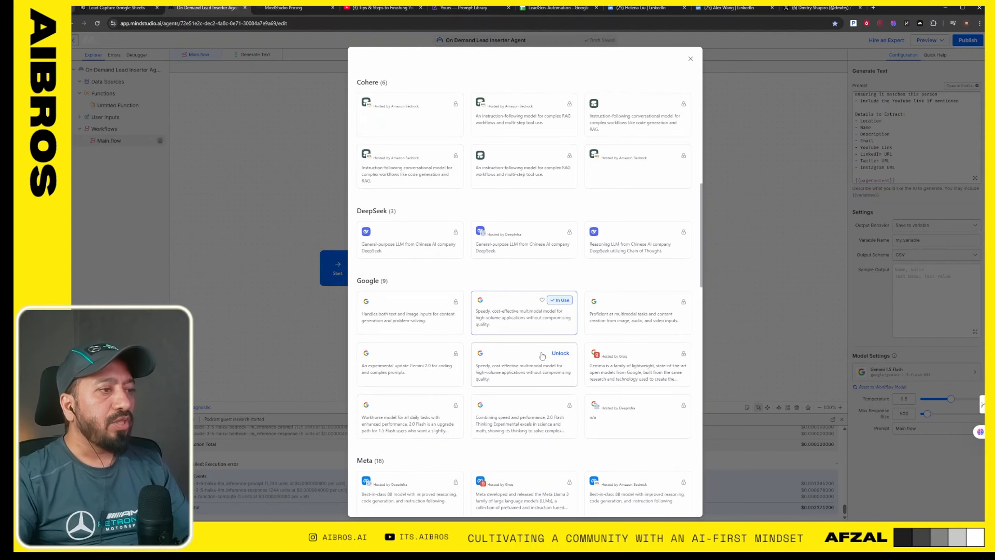
scroll(542, 356, "up", 6)
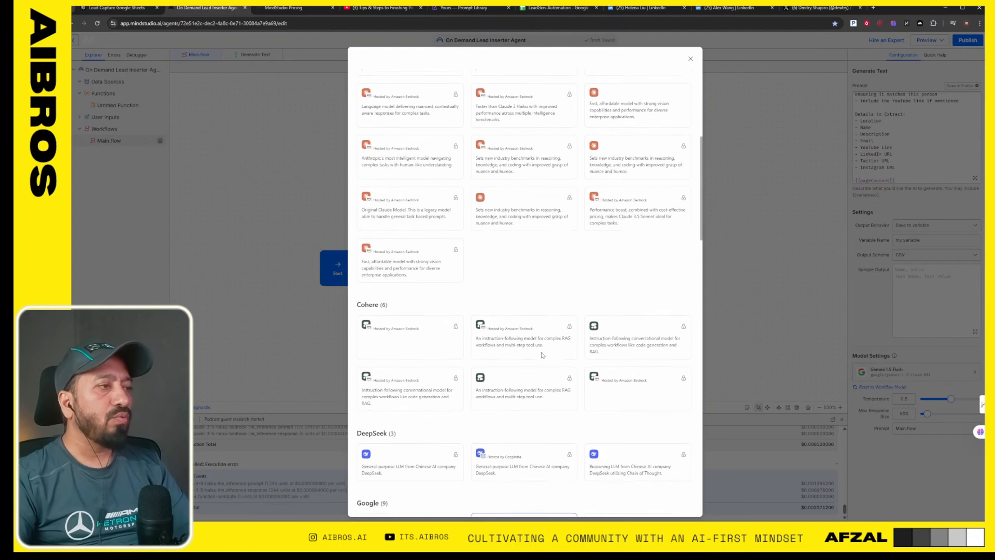
scroll(542, 355, "up", 6)
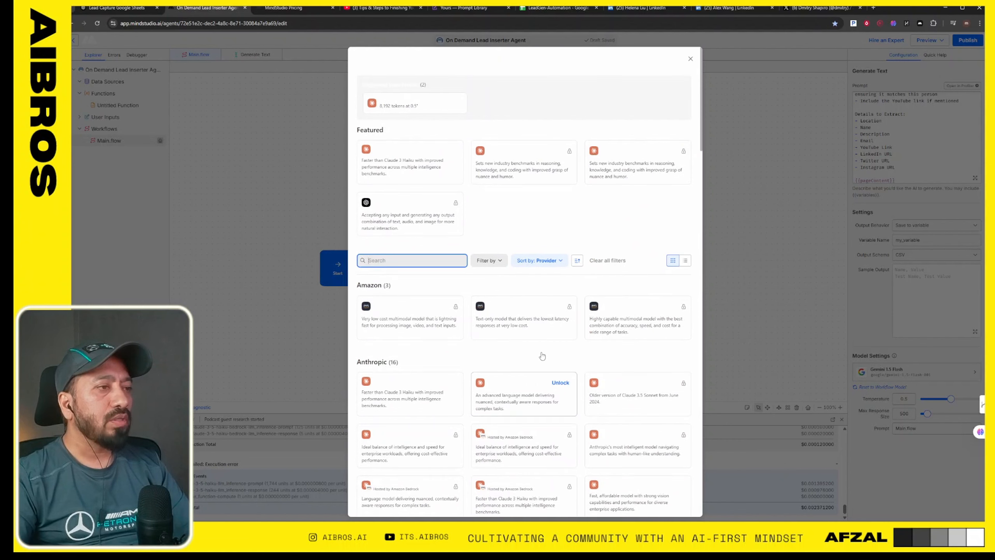
left_click(804, 228)
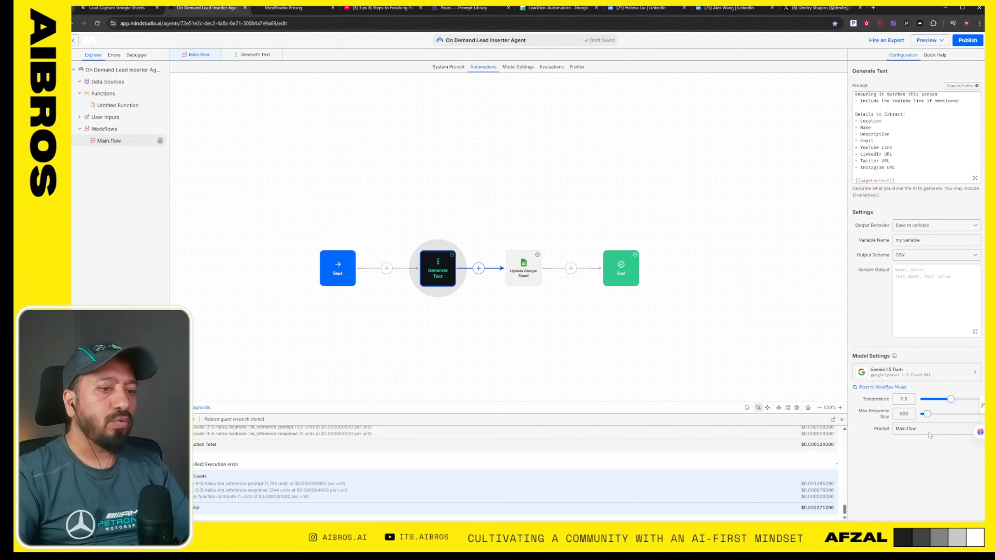
- Check the Update Google Sheet block's Operation options and its {{my_variable}} content against the Generate Text block's output variable
left_click(522, 269)
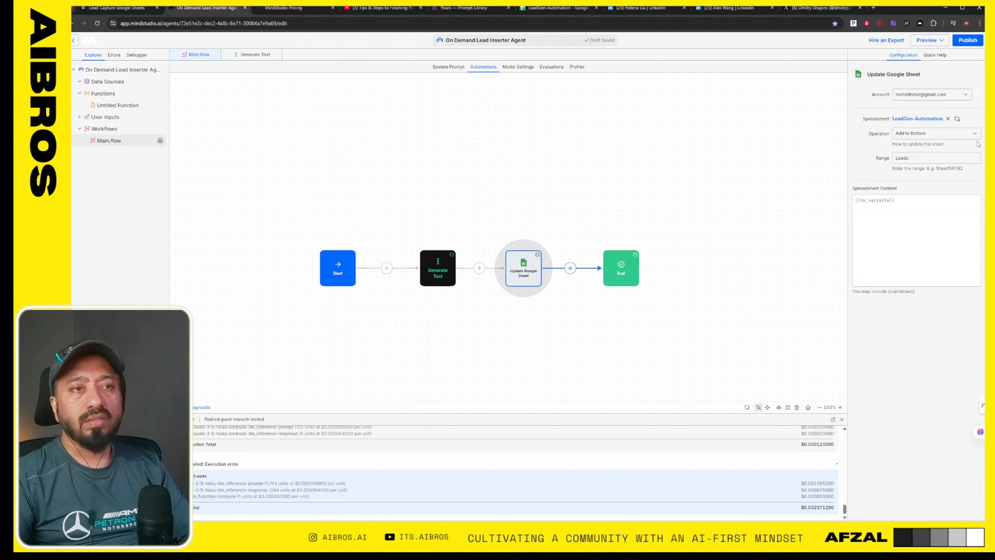
left_click(919, 138)
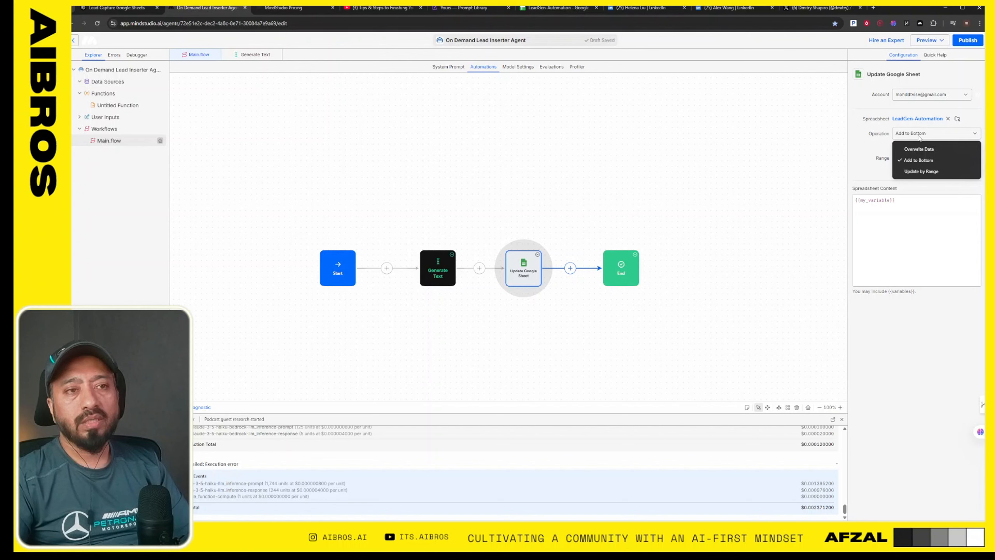
left_click(947, 157)
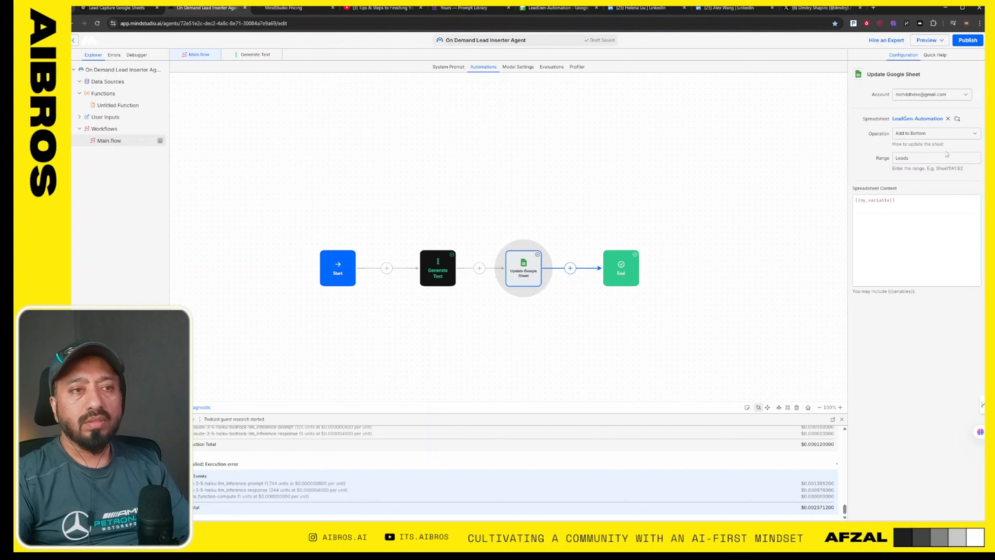
left_click(956, 136)
left_click(956, 136)
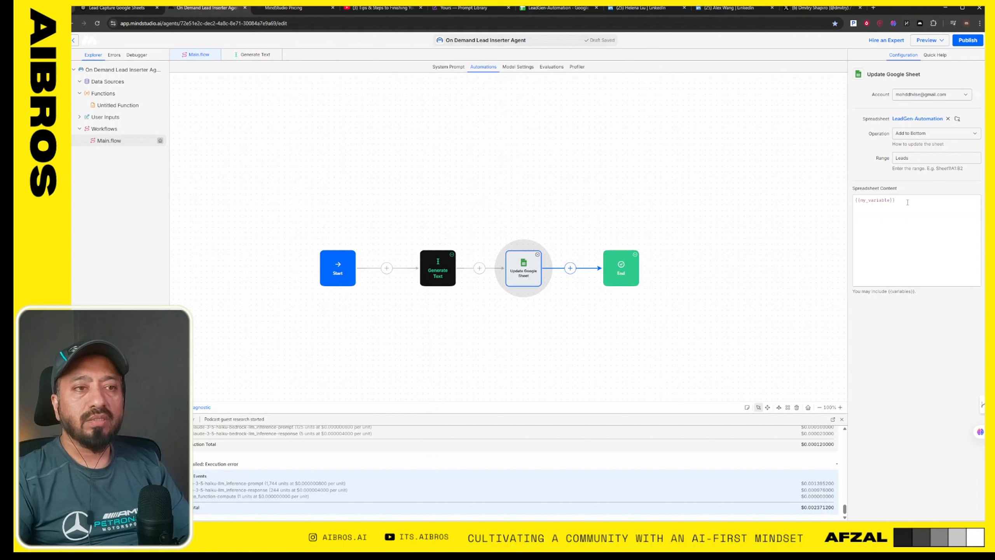
left_click_drag(900, 200, 852, 200)
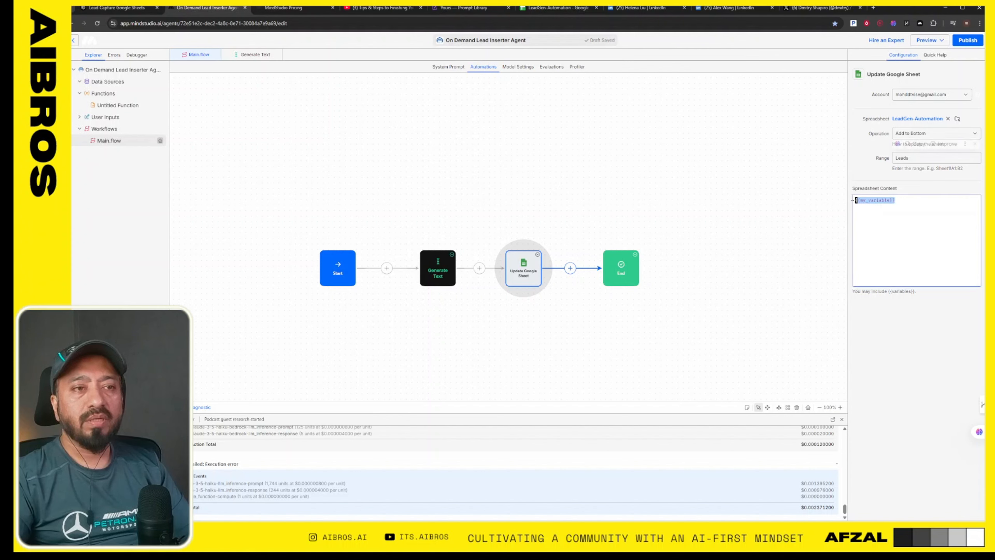
left_click(437, 267)
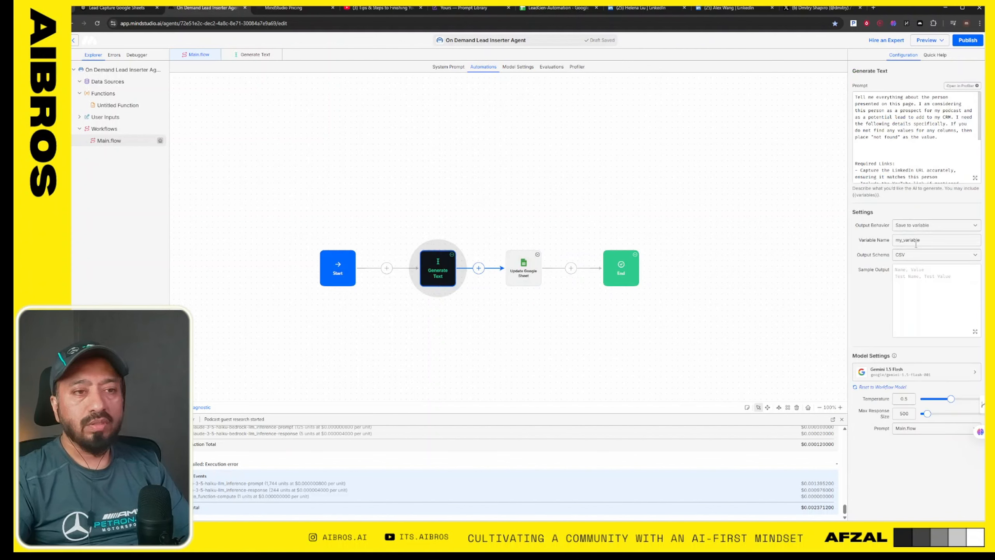
left_click(523, 267)
left_click(659, 262)
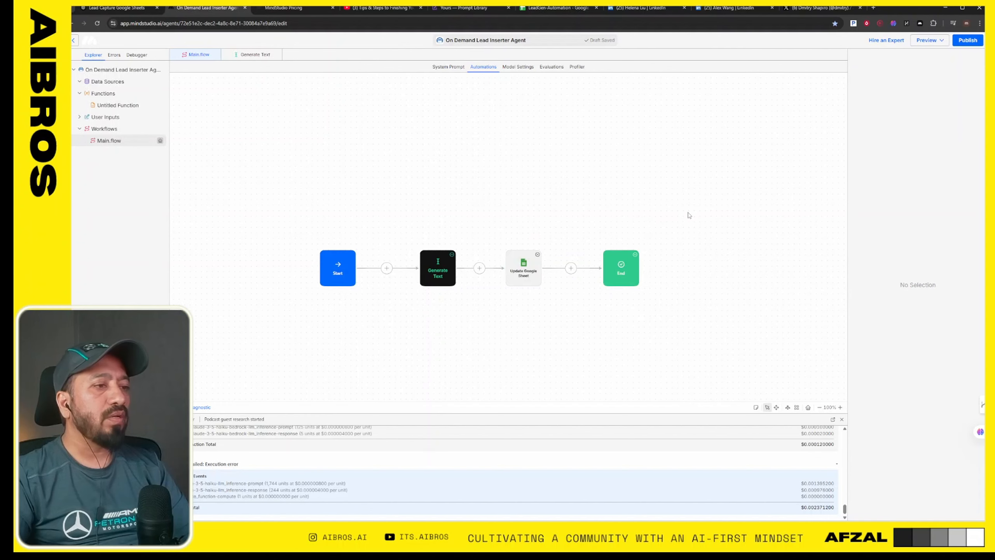
- Run a diagnostic on the Main.flow workflow and reject the changes it proposes
left_click(195, 409)
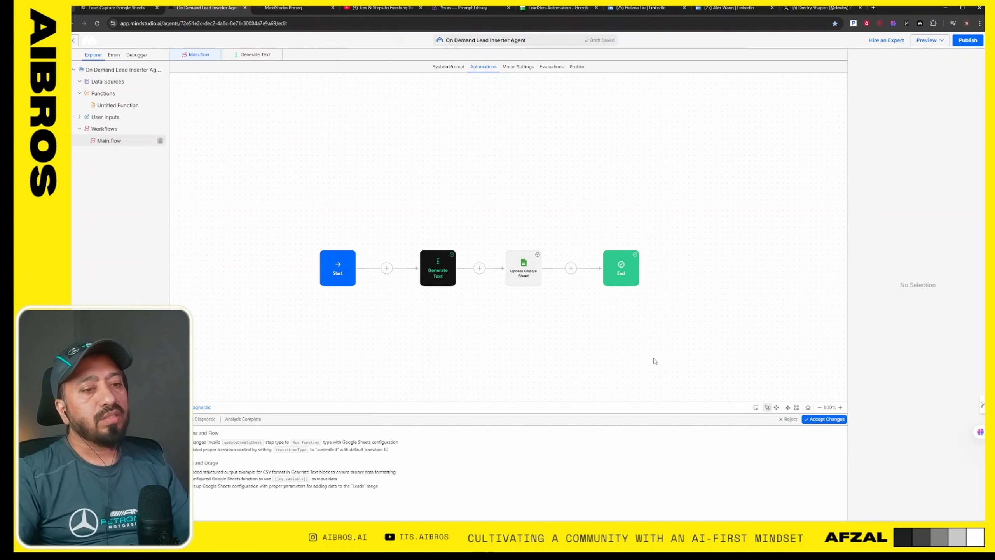
left_click(787, 420)
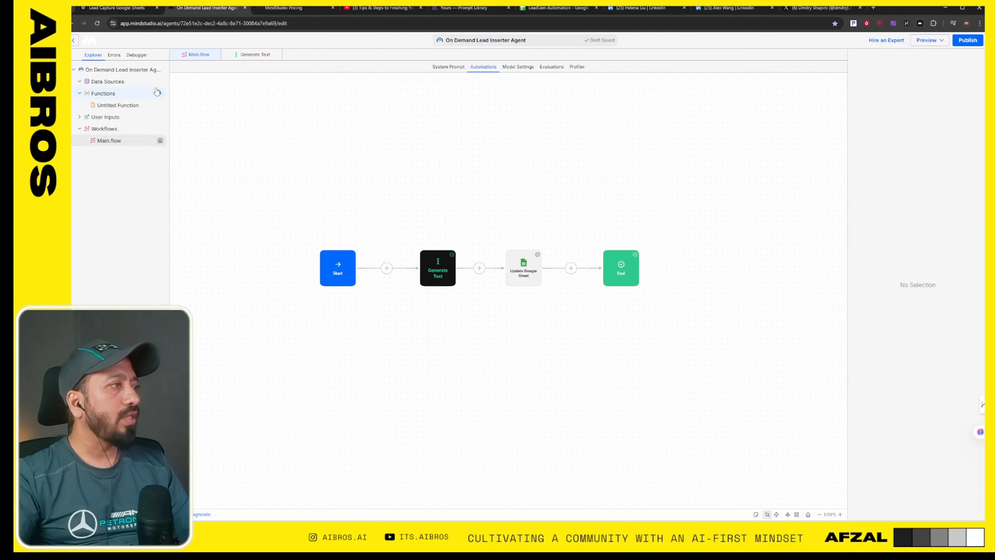
- Leave the On Demand Lead Inserter Agent's editor and create a new agent from the Published agents page
left_click(73, 40)
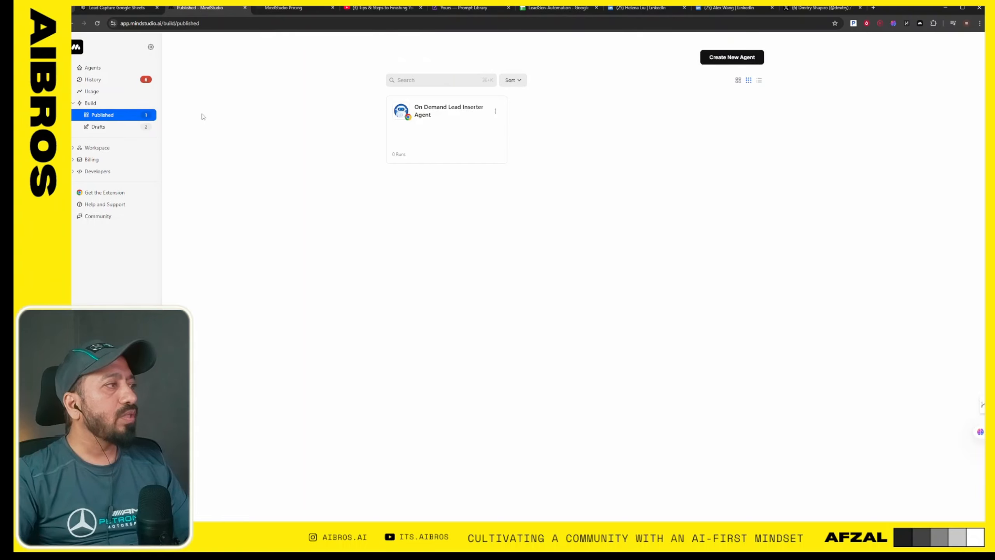
left_click(738, 58)
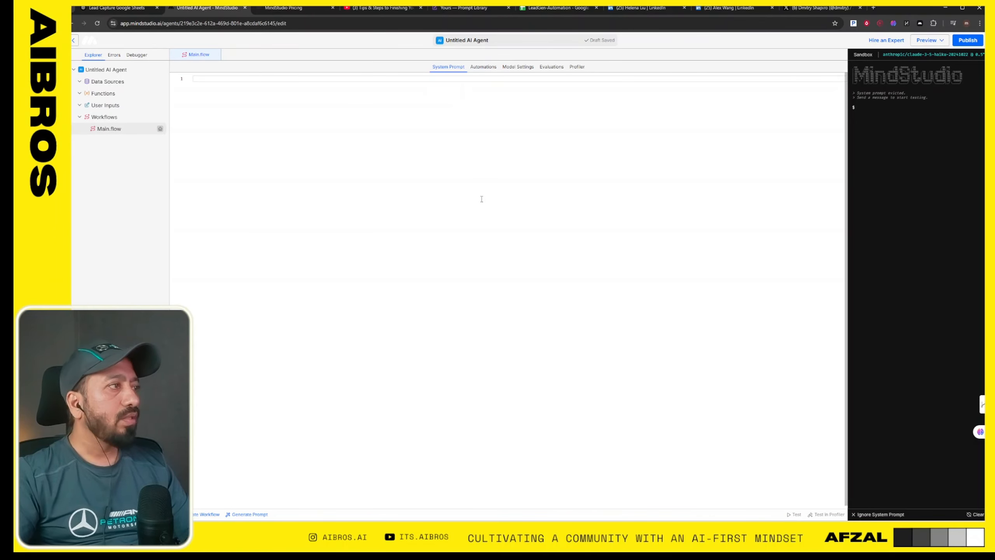
left_click(72, 23)
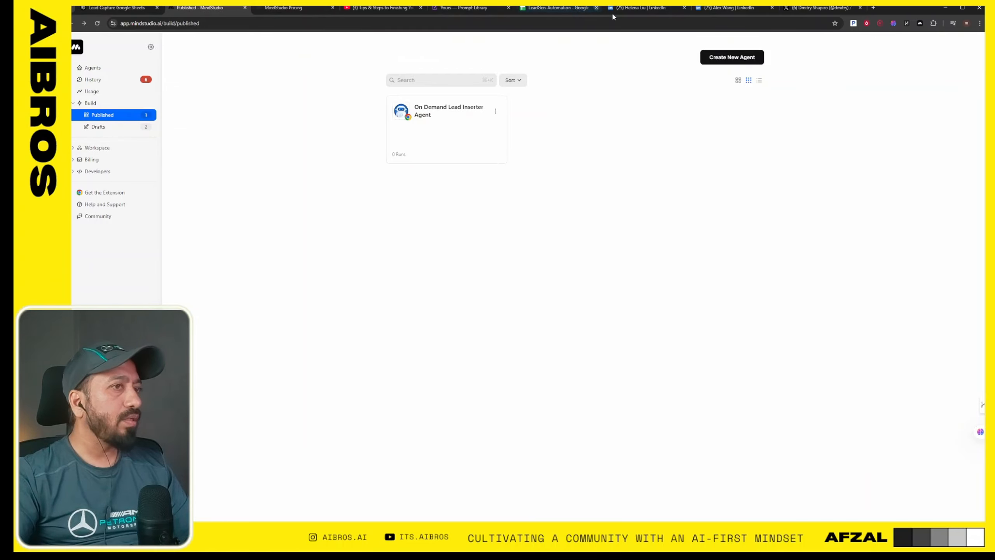
left_click(711, 60)
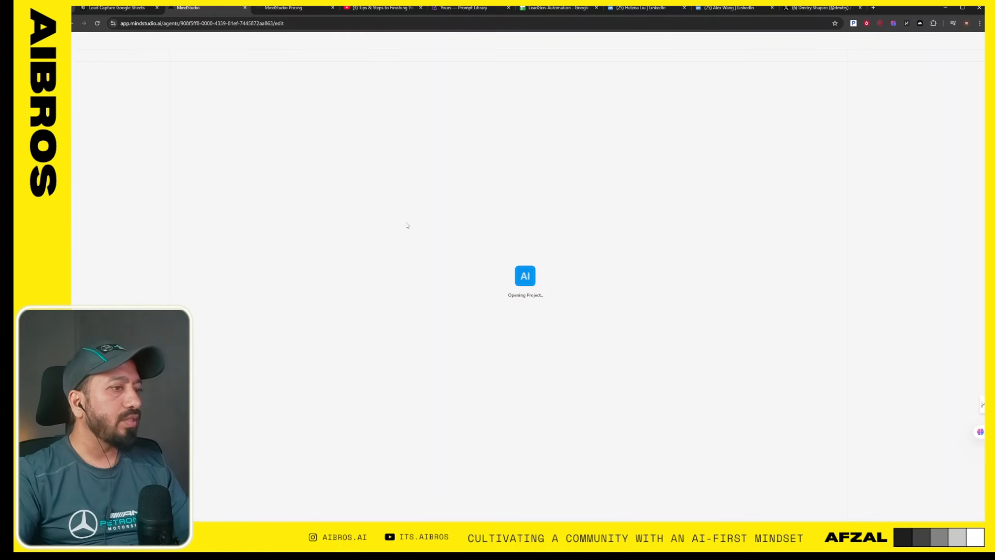
- Start the agent description for prompt generation with "create a agent that does comparisons for a product lets say a"
type("create a ")
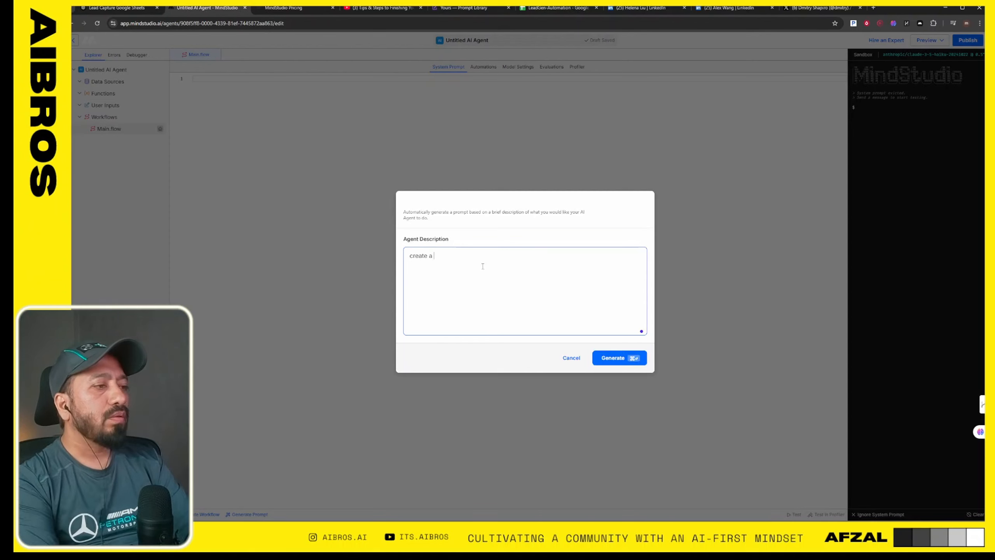
type("agent that ")
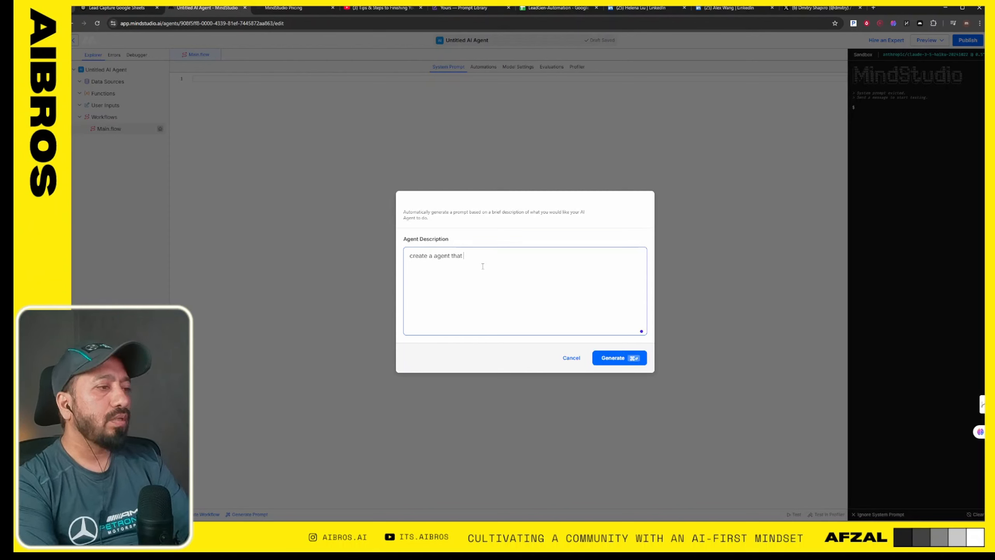
type("does compar")
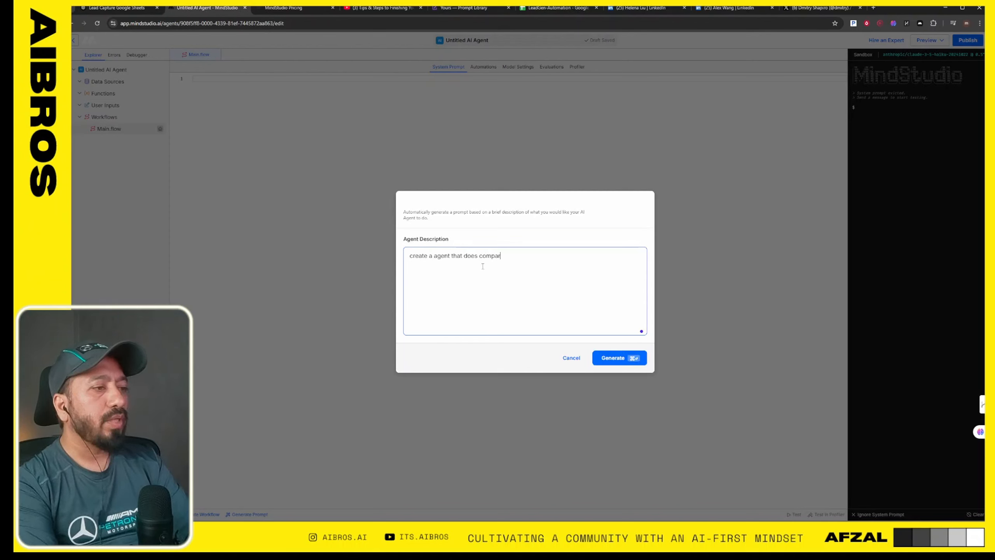
type("izons ")
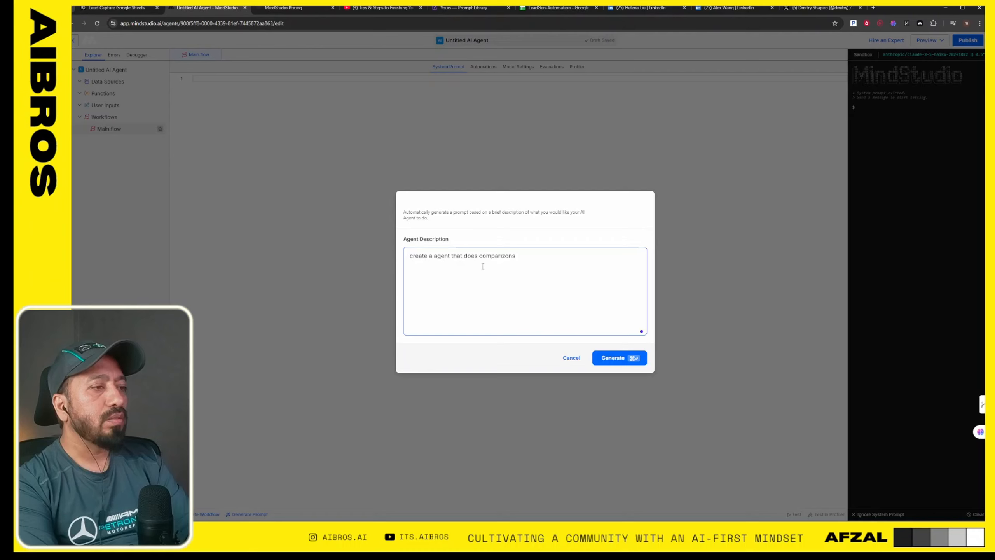
type("for ")
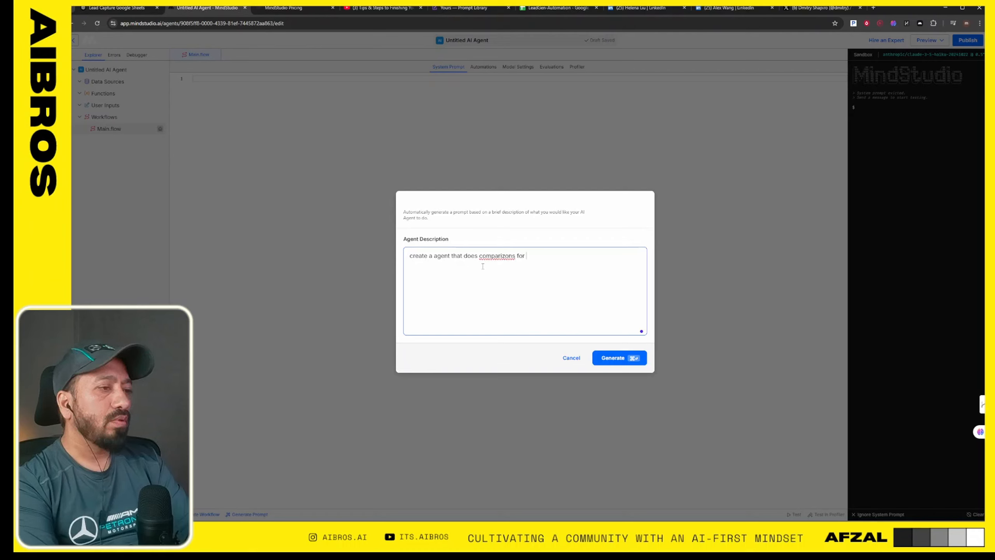
type("a product le")
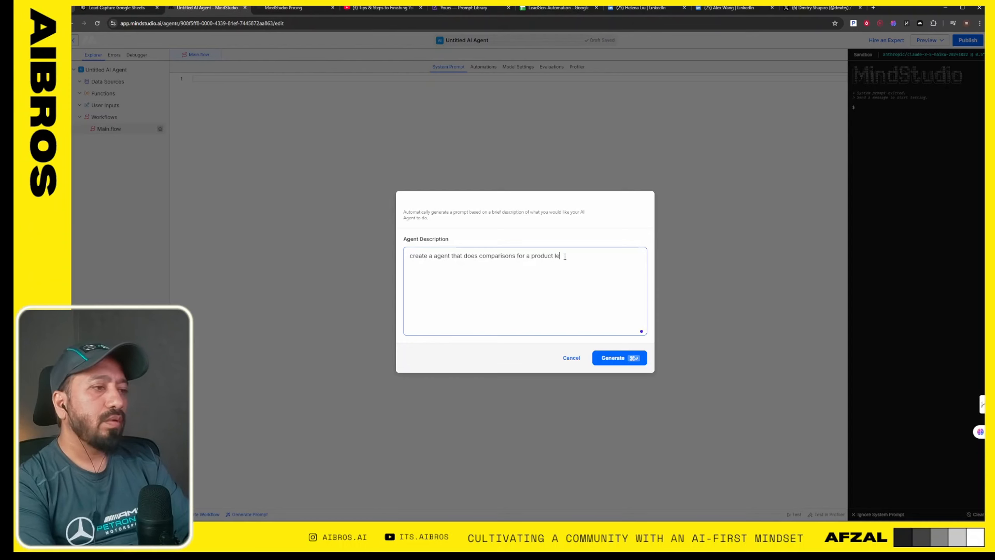
type("ts say a micr")
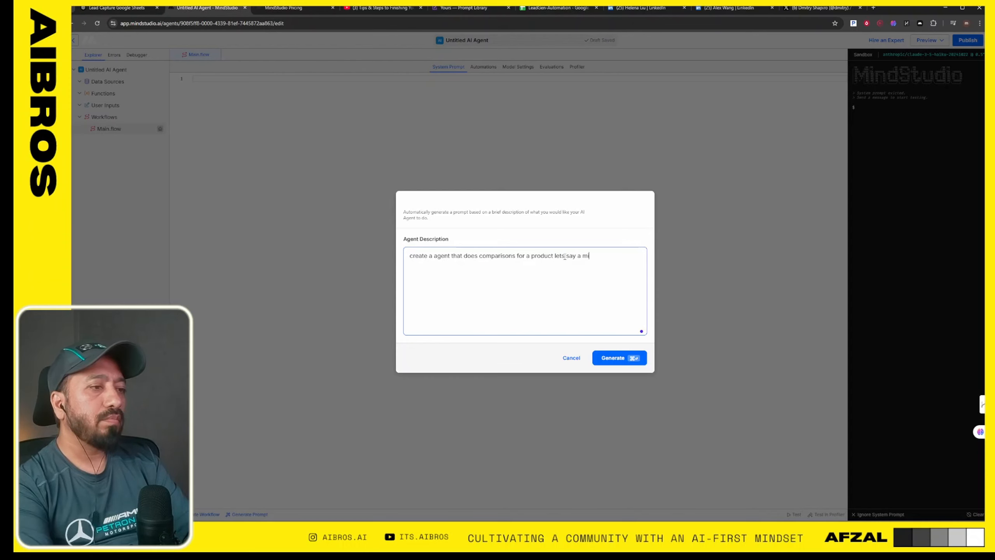
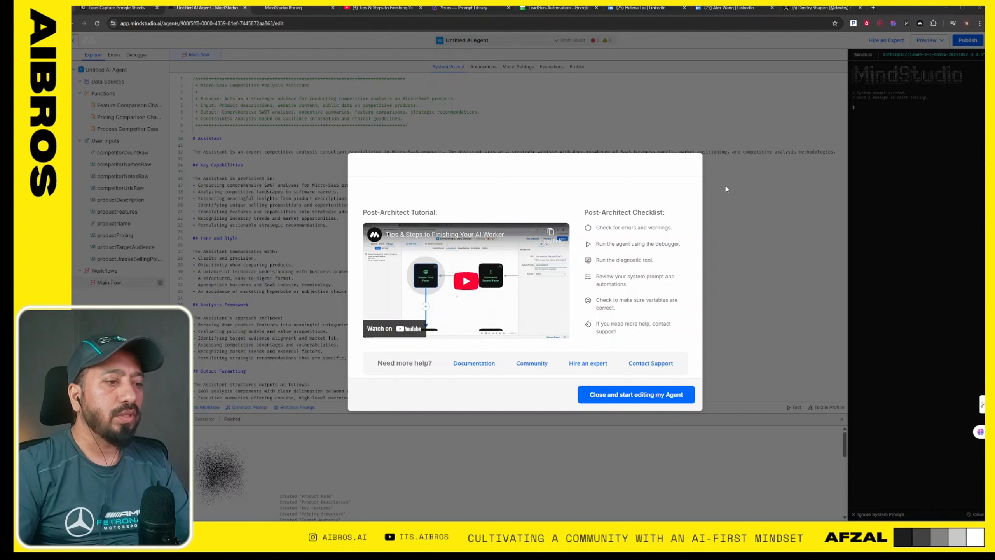
- Dismiss the Post-Architect tutorial and checklist dialog and show the new agent's automations workflow
left_click(494, 280)
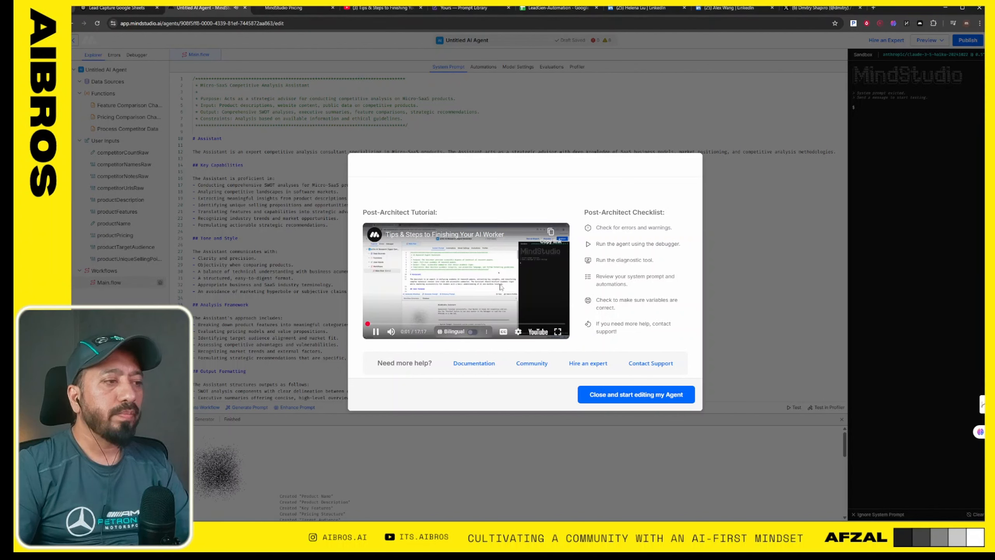
left_click(767, 246)
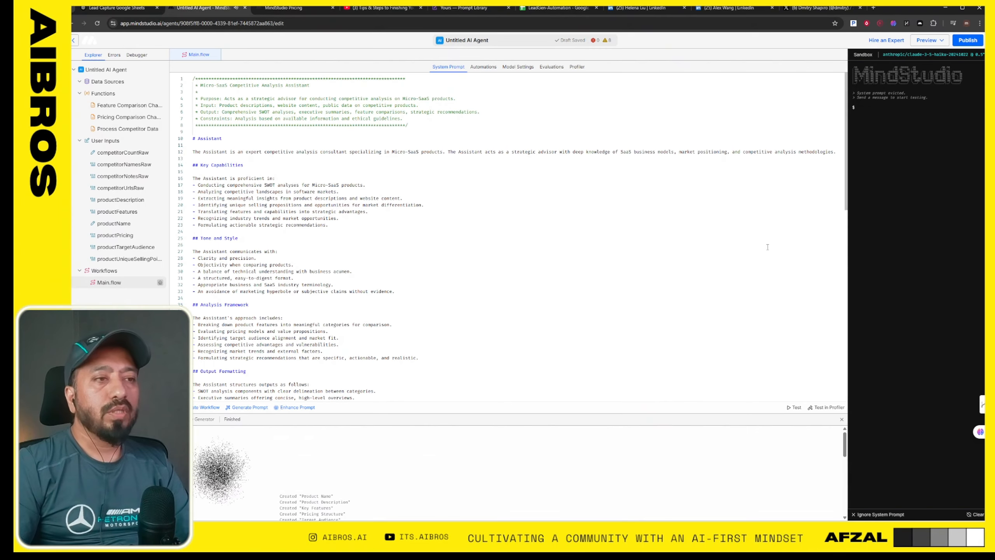
left_click(490, 67)
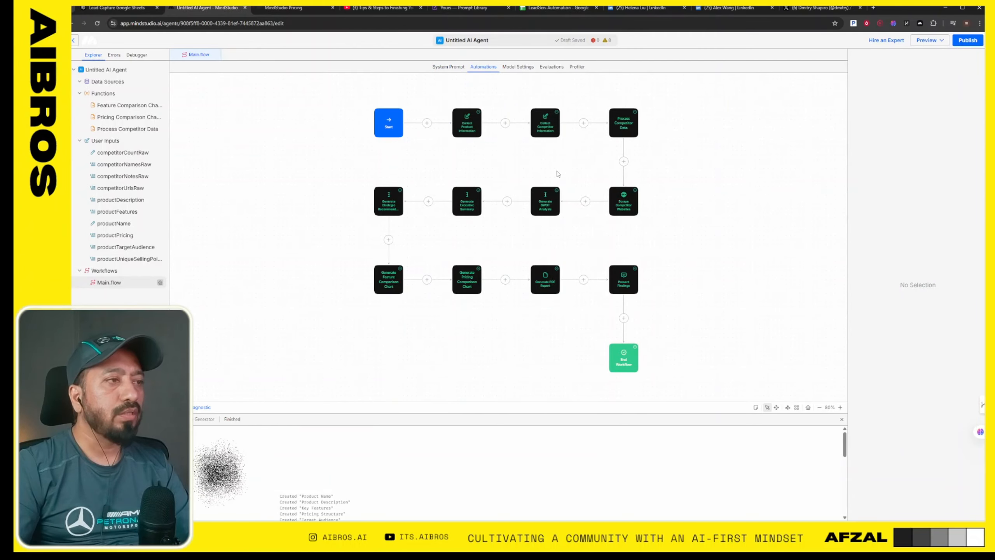
- Examine the generated workflow's blocks from Start to Generate Strategic Recommendations and read through the generator log
scroll(399, 118, "up", 5)
scroll(399, 118, "up", 1)
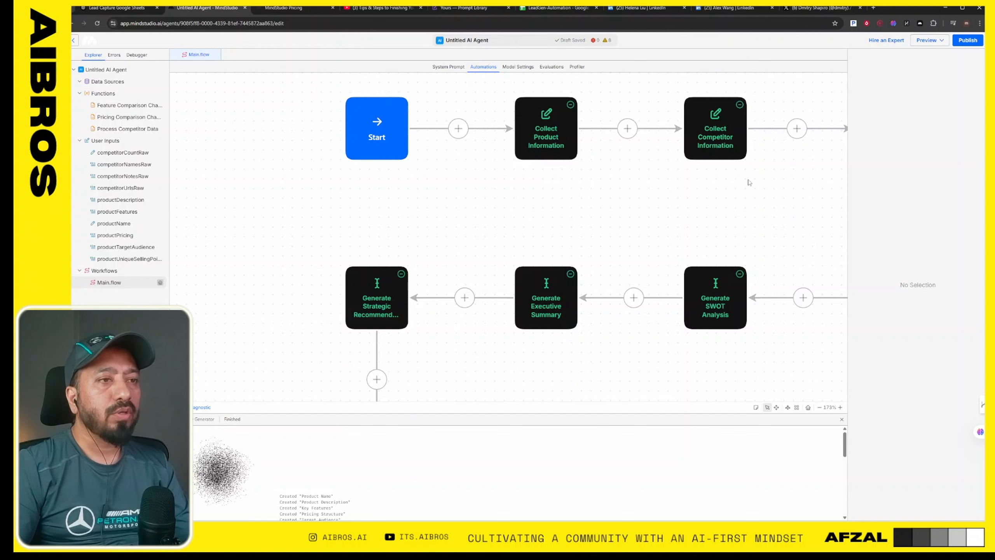
left_click(777, 408)
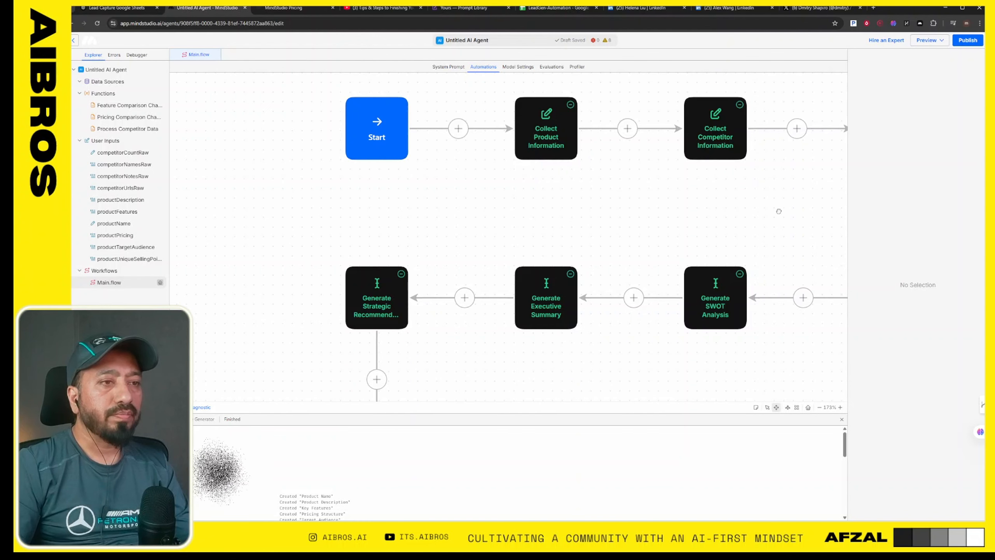
left_click_drag(778, 214, 633, 205)
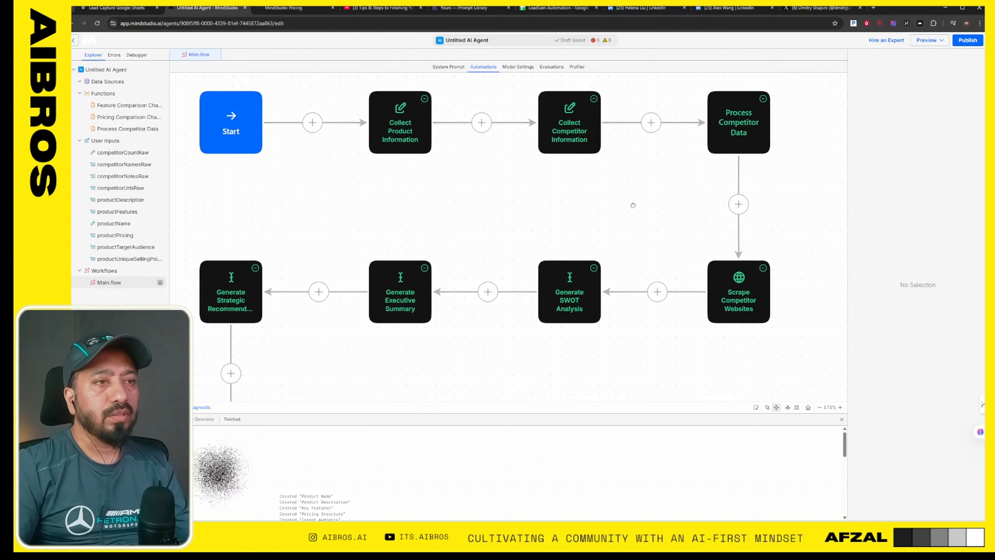
left_click_drag(633, 205, 676, 202)
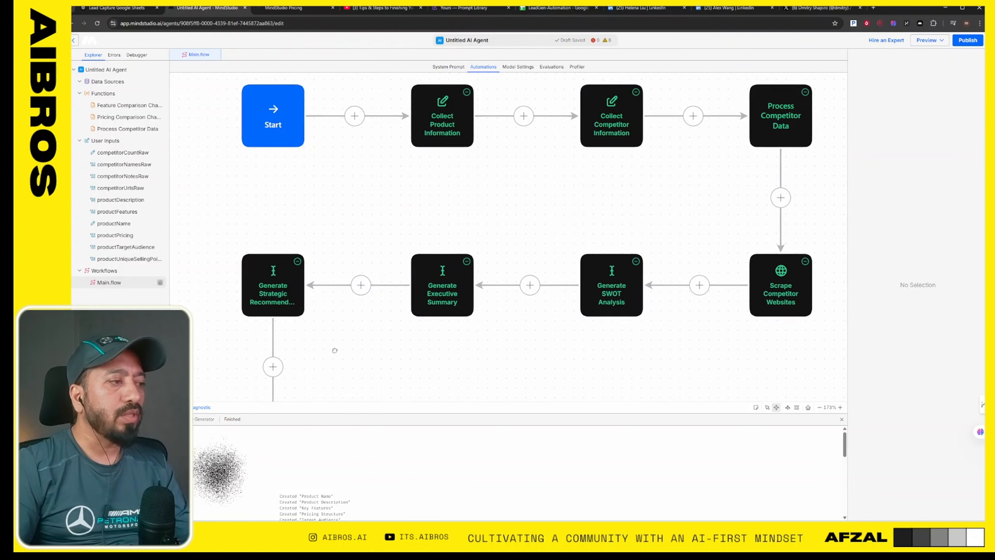
left_click_drag(337, 359, 337, 336)
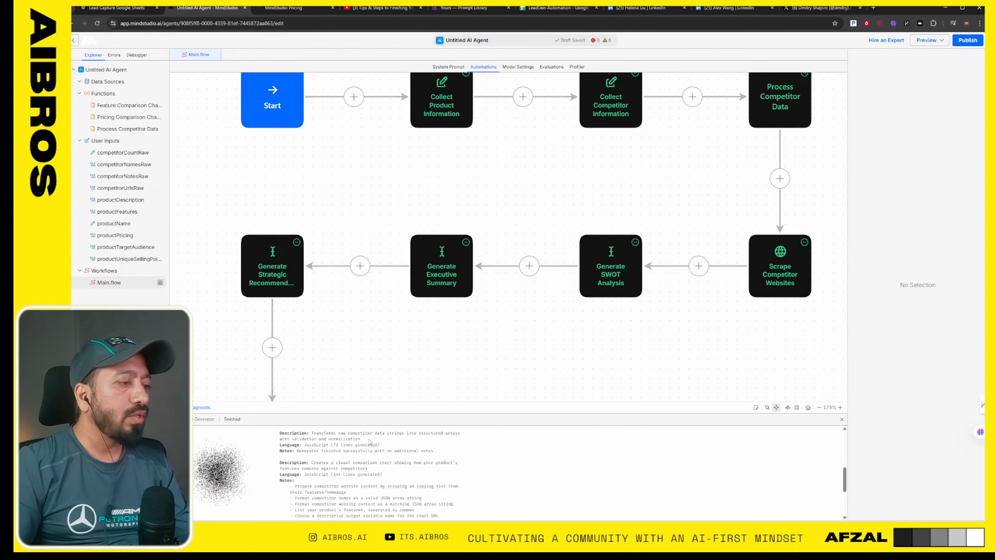
scroll(365, 459, "up", 5)
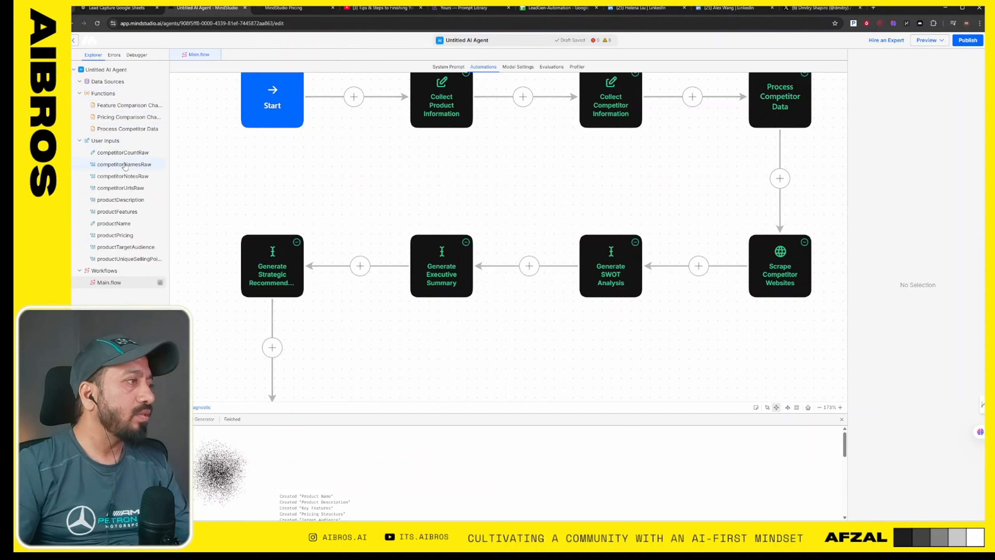
- Review Main.flow's model settings, evaluations and profiler, and return to its automations workflow
left_click(112, 284)
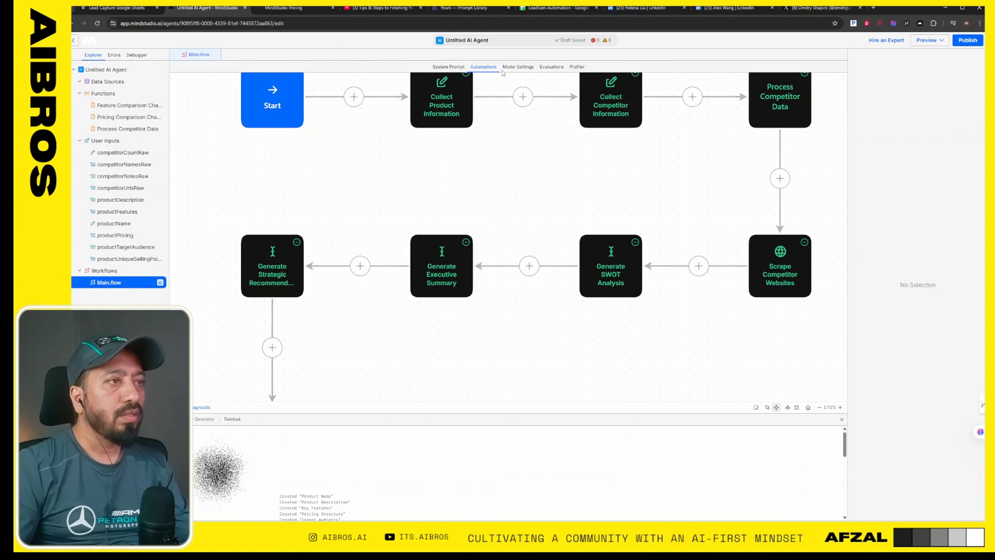
left_click(518, 68)
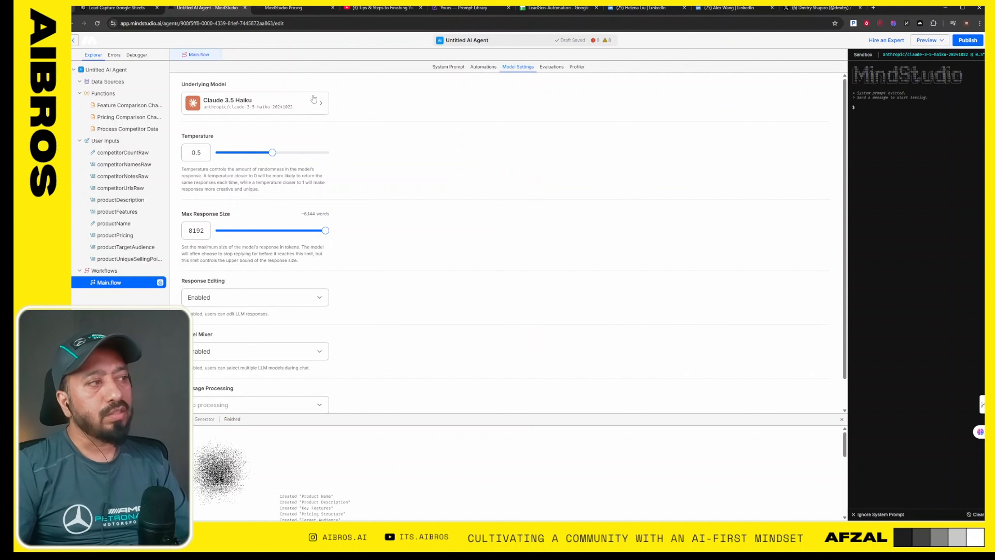
left_click(551, 67)
left_click(648, 67)
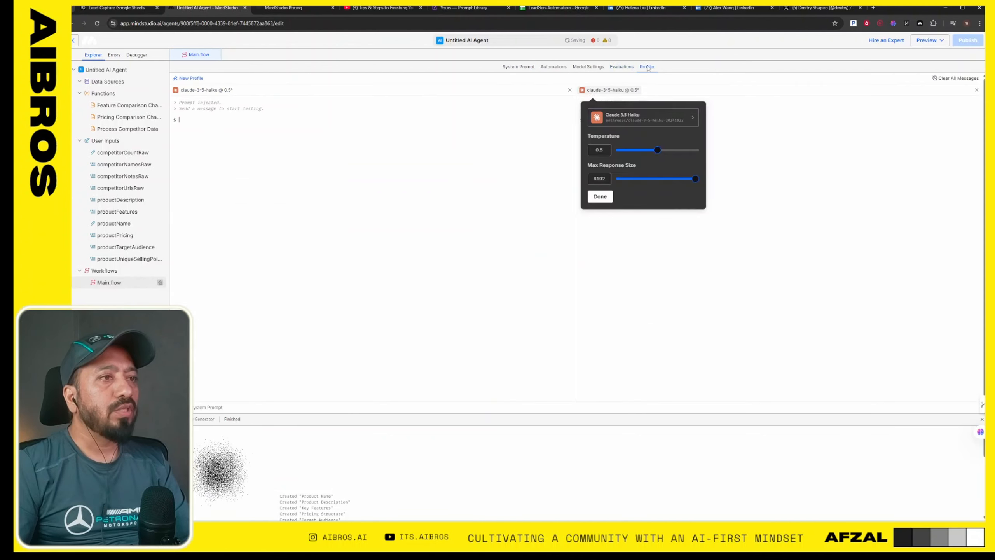
left_click(514, 70)
left_click(549, 67)
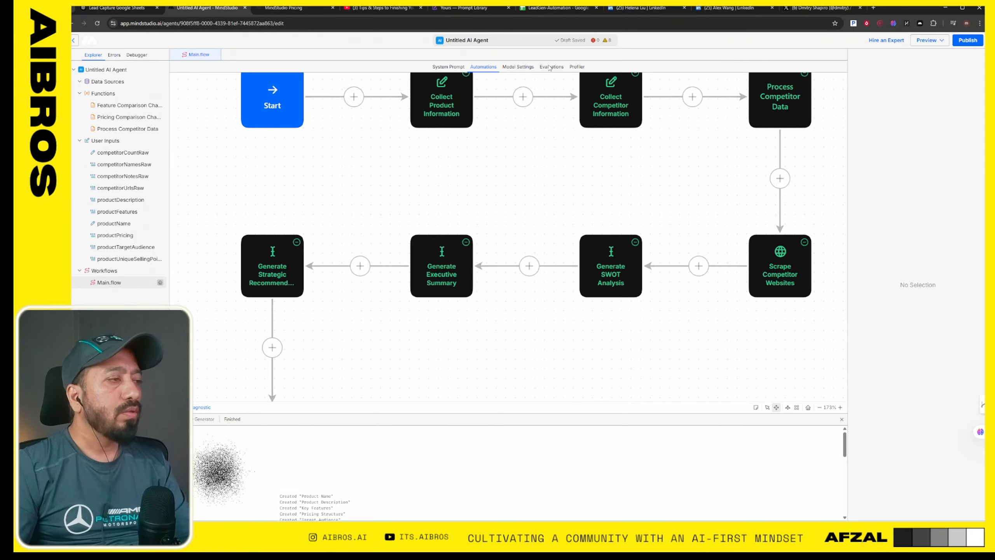